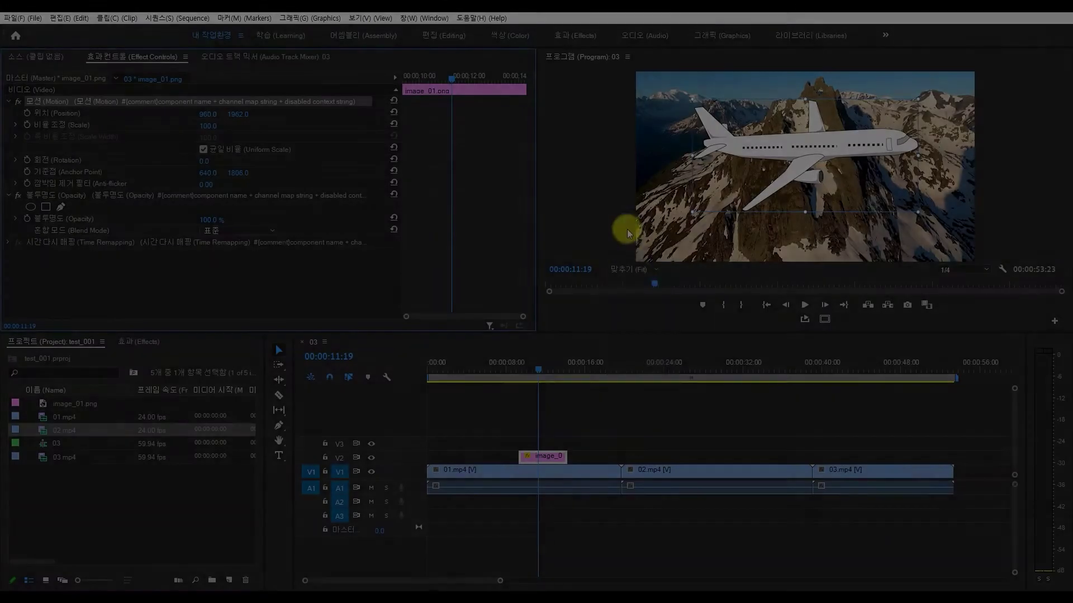
# Compare the Program Monitor zoom at 25% and 10%, then return it to 25%
pyautogui.click(625, 308)
pyautogui.click(633, 270)
pyautogui.click(644, 298)
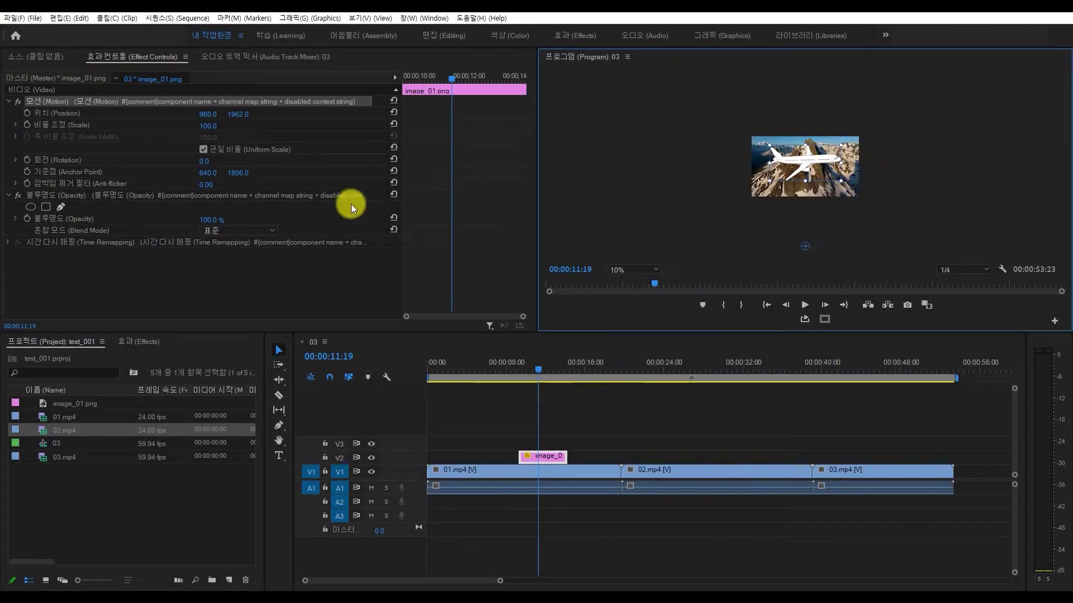
pyautogui.moveTo(204, 161)
pyautogui.mouseDown()
pyautogui.moveTo(192, 161)
pyautogui.moveTo(204, 161)
pyautogui.mouseUp()
pyautogui.click(633, 270)
pyautogui.click(627, 295)
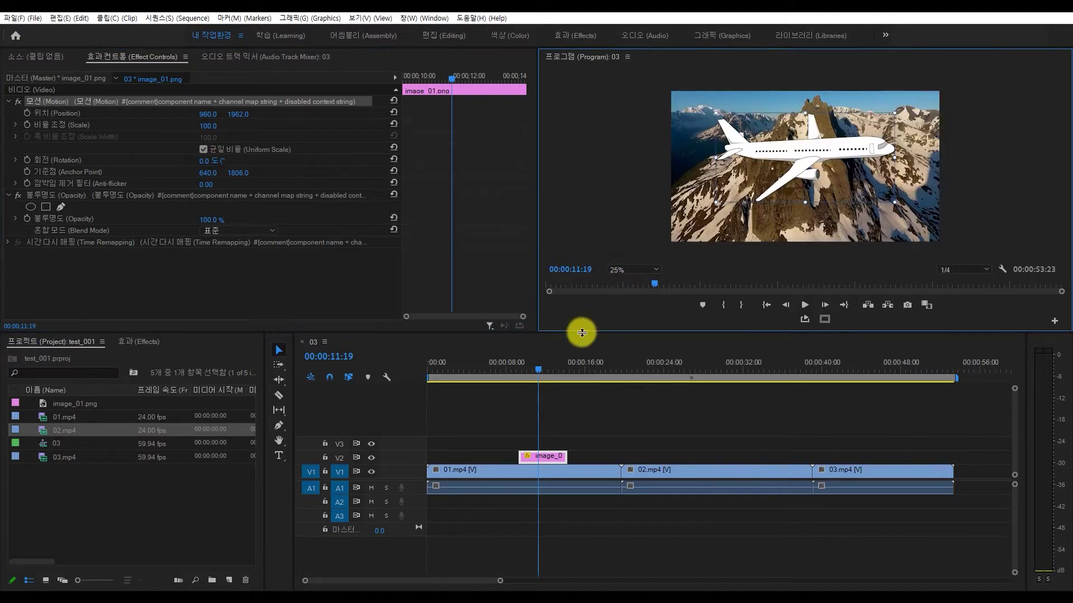
# Make the Program preview area taller and fit the whole frame in the monitor
pyautogui.moveTo(579, 333); pyautogui.dragTo(579, 385)
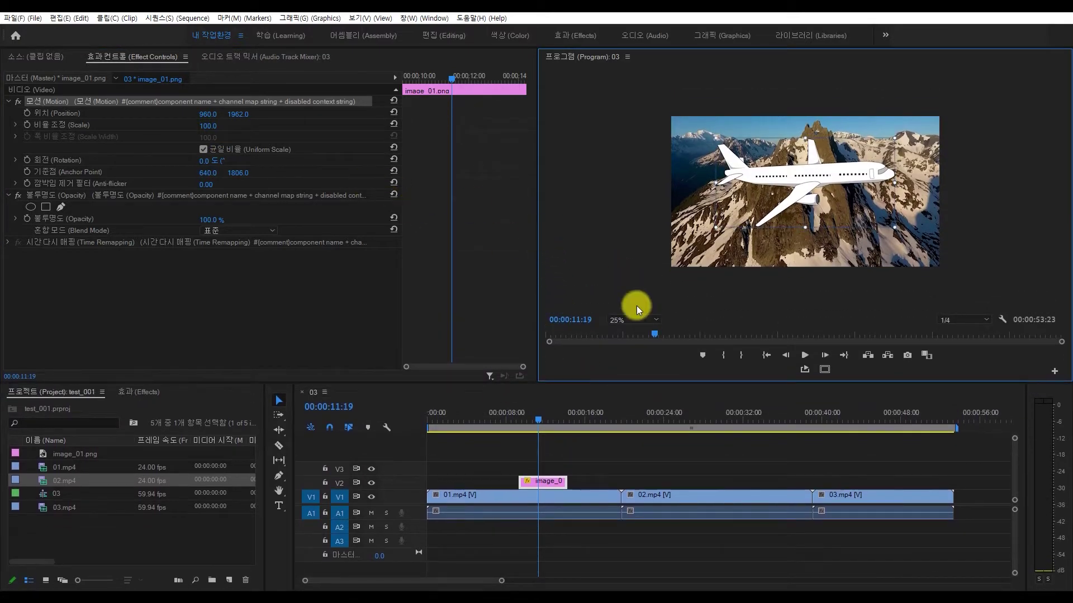
pyautogui.click(637, 320)
pyautogui.click(620, 294)
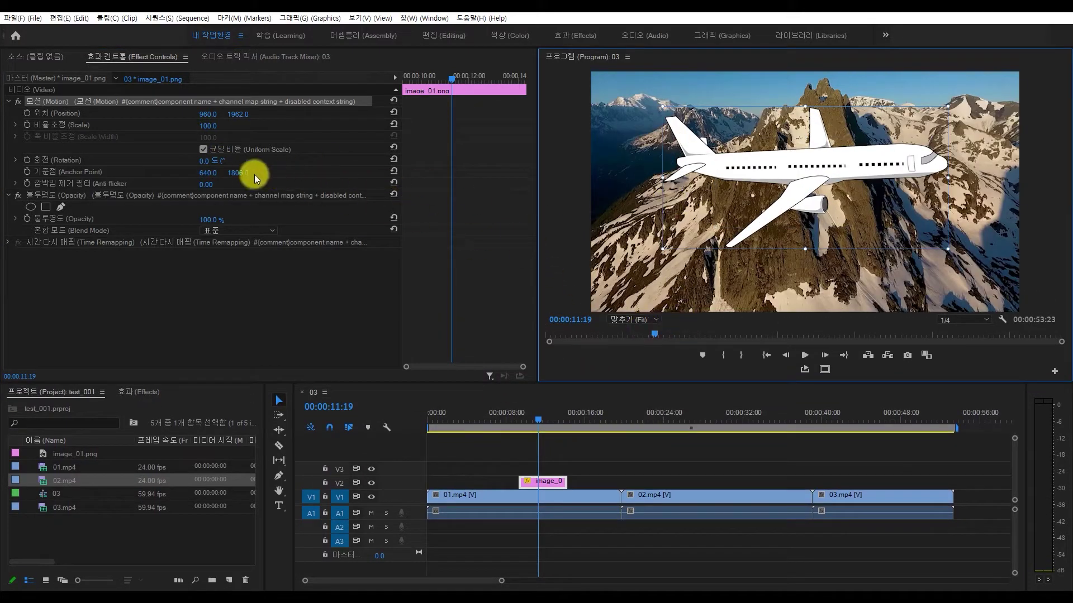
# Rotate the airplane overlay to -59° and set the Program preview zoom to 25%
pyautogui.moveTo(208, 161); pyautogui.dragTo(221, 161)
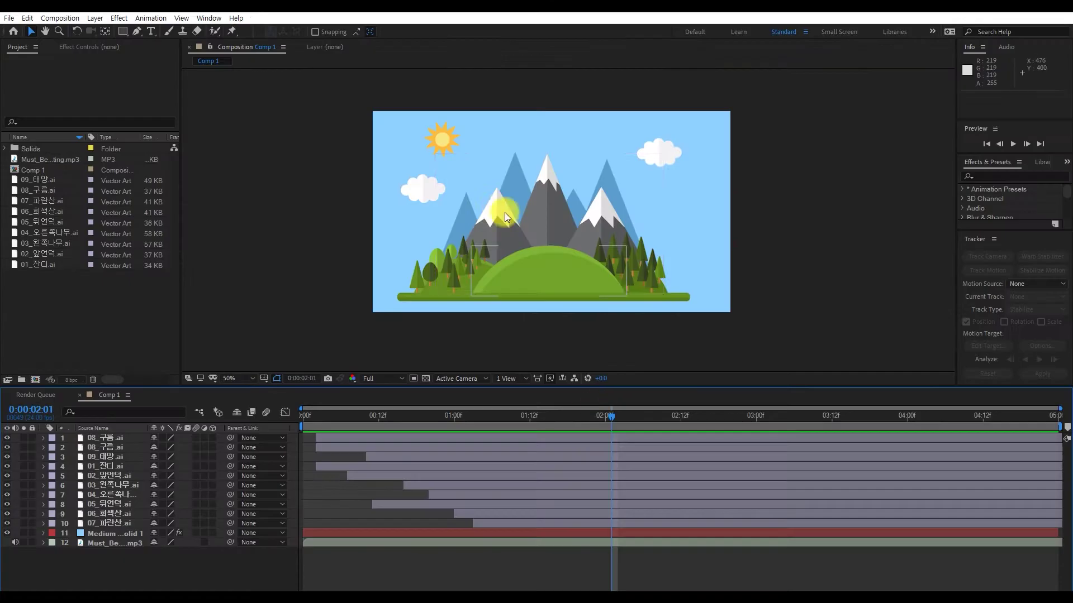
pyautogui.scroll(2, 507, 206)
pyautogui.scroll(5, 515, 203)
pyautogui.scroll(-4, 515, 203)
pyautogui.scroll(-2, 518, 206)
pyautogui.scroll(3, 521, 209)
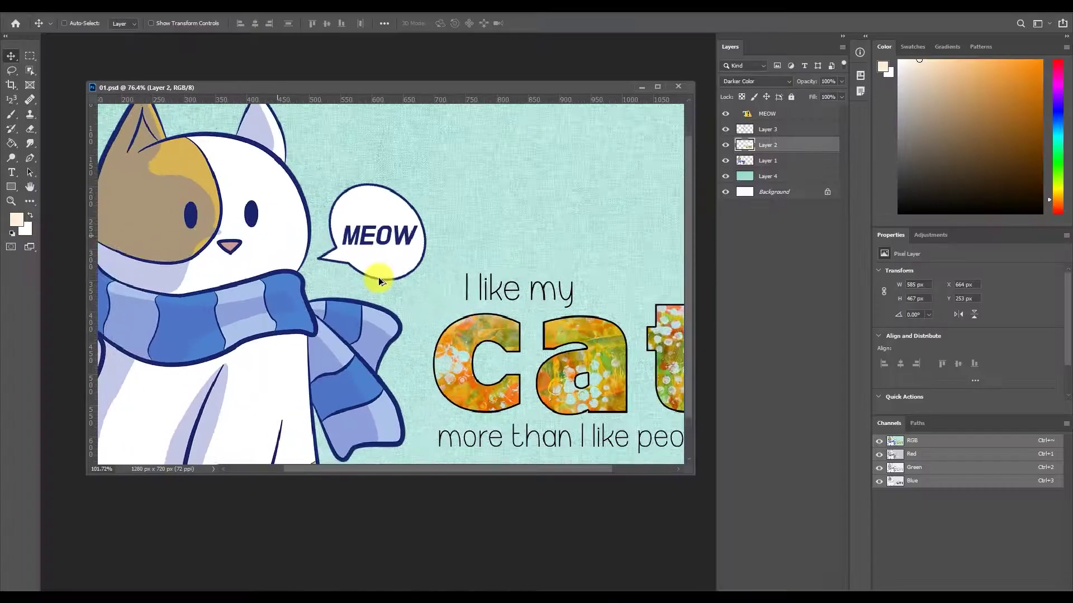
pyautogui.scroll(-1, 378, 277)
pyautogui.scroll(-2, 378, 277)
pyautogui.scroll(2, 378, 277)
pyautogui.scroll(-2, 377, 277)
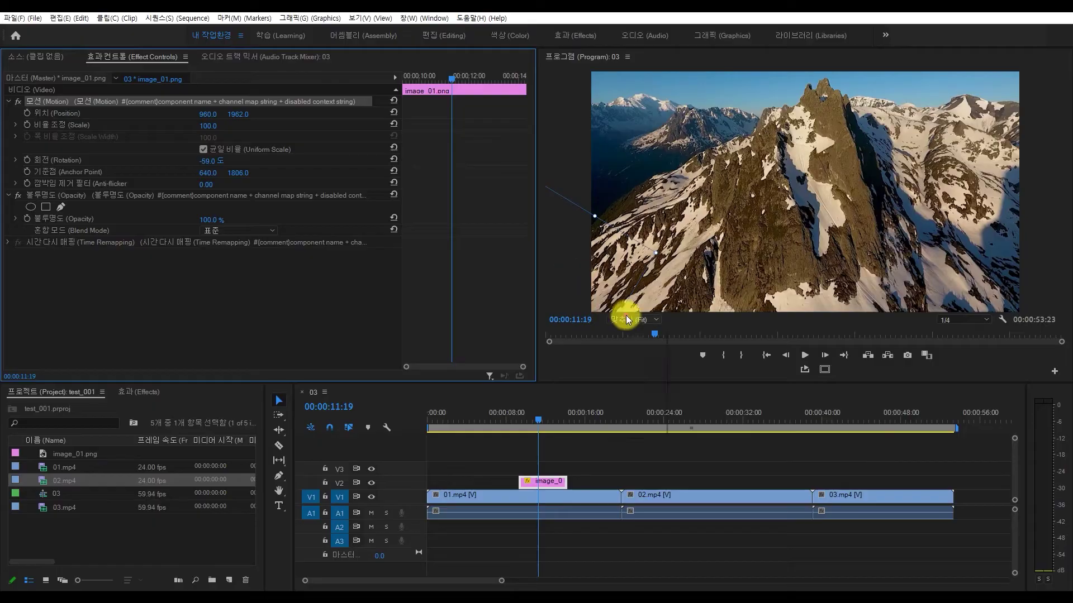
pyautogui.click(626, 319)
pyautogui.click(638, 354)
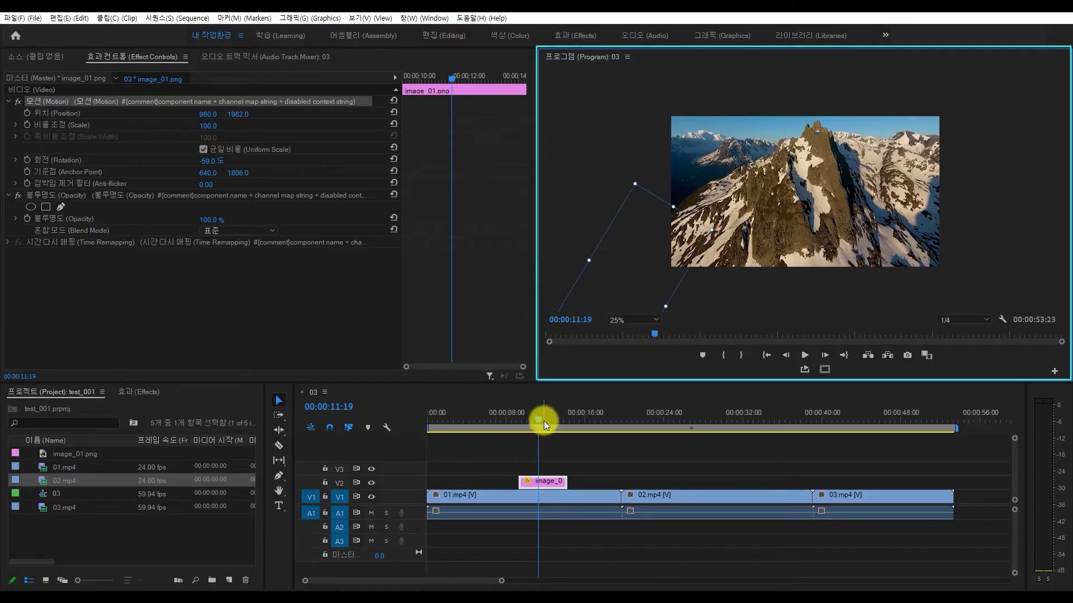
# Add airplane rotation keyframes at 00:00:09:24 and 00:00:11:21, showing the motion path
pyautogui.moveTo(544, 420); pyautogui.dragTo(521, 418)
pyautogui.click(26, 160)
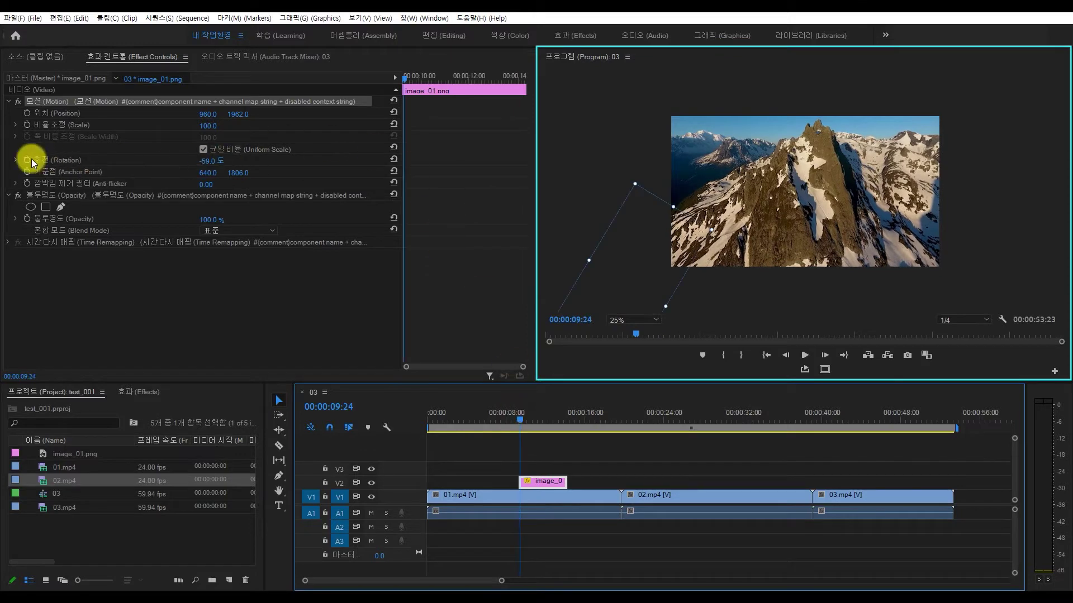
pyautogui.moveTo(201, 160)
pyautogui.mouseDown()
pyautogui.moveTo(263, 161)
pyautogui.moveTo(223, 160)
pyautogui.mouseUp()
pyautogui.click(335, 101)
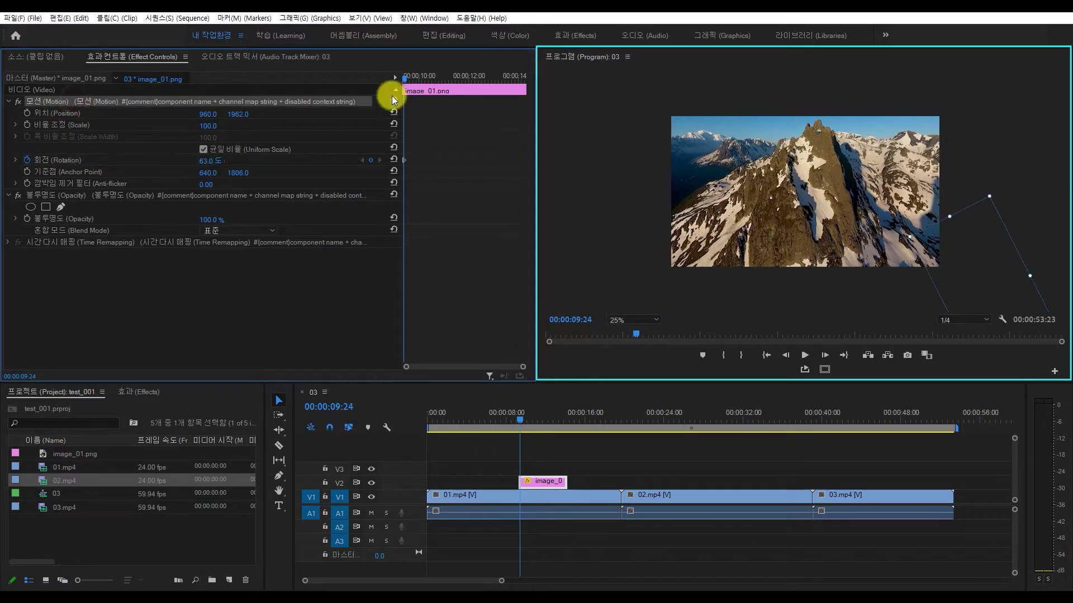
pyautogui.moveTo(211, 160); pyautogui.dragTo(184, 161)
pyautogui.click(446, 83)
pyautogui.moveTo(444, 82); pyautogui.dragTo(442, 83)
# Try Program zoom levels 10%, 50% and 25%, preview the rotation later, and open Edit
pyautogui.click(628, 318)
pyautogui.click(630, 323)
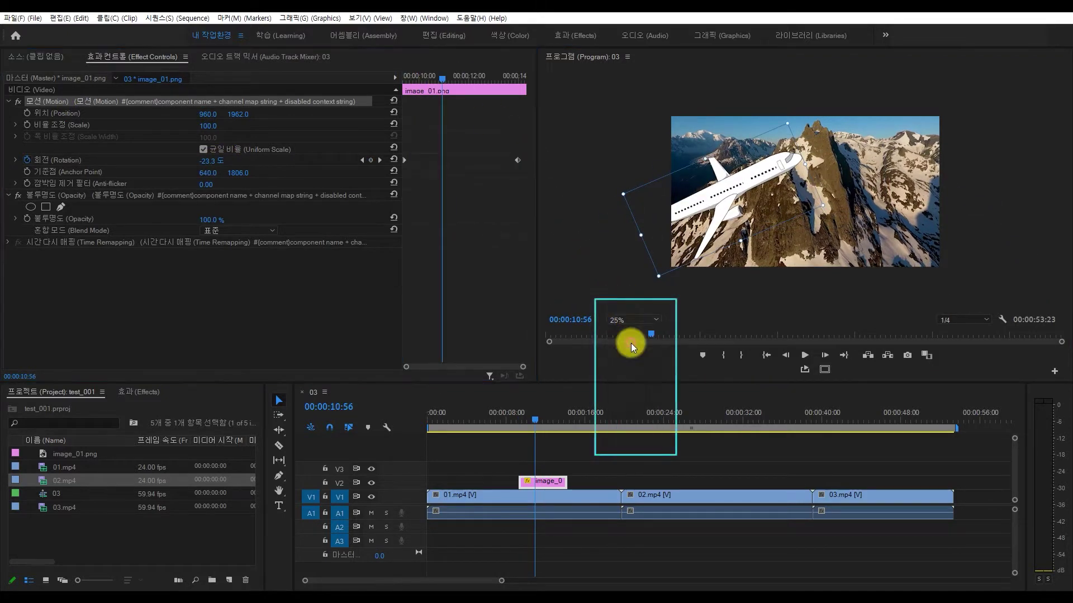
pyautogui.click(652, 320)
pyautogui.click(642, 366)
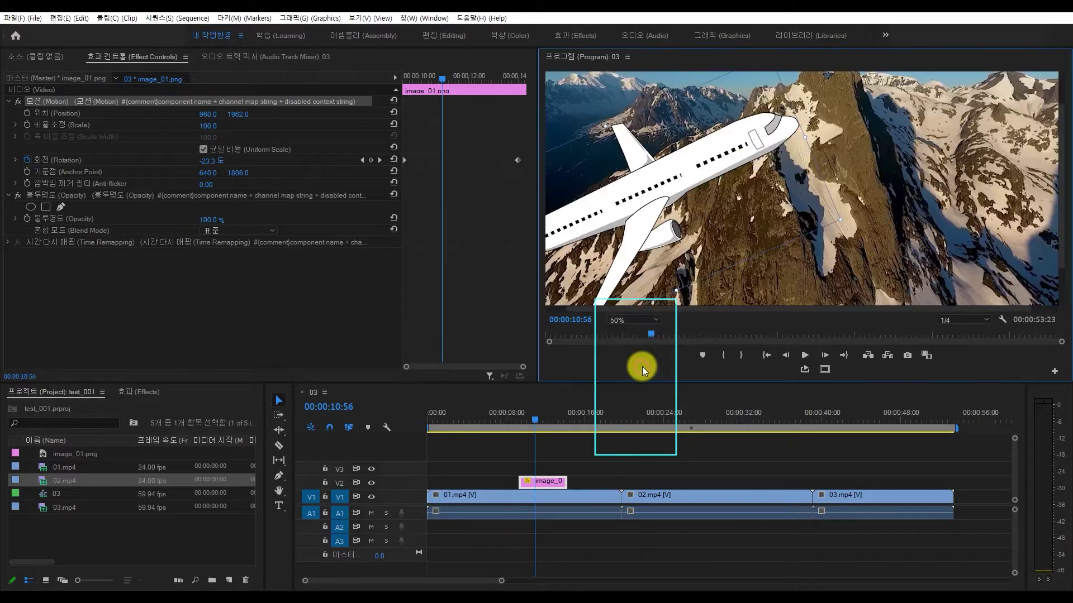
pyautogui.click(644, 320)
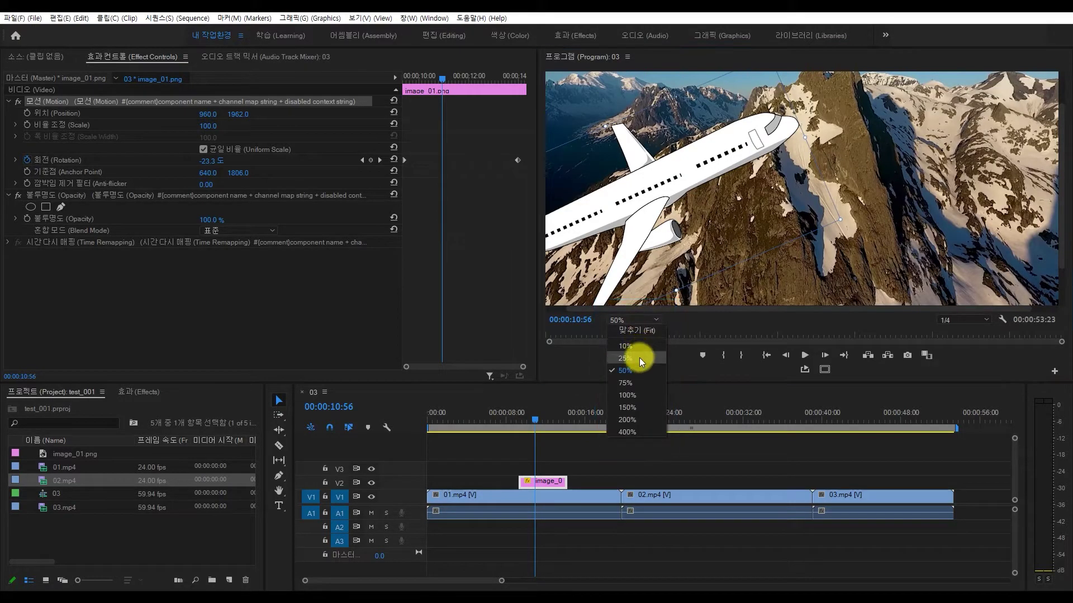
pyautogui.click(639, 358)
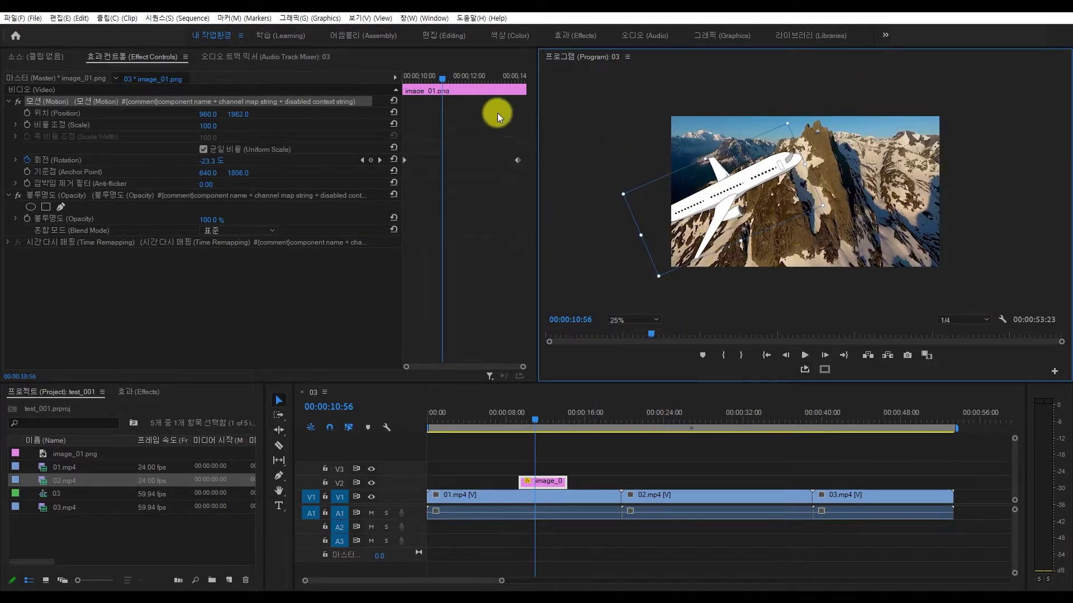
pyautogui.moveTo(444, 76)
pyautogui.mouseDown()
pyautogui.moveTo(480, 83)
pyautogui.moveTo(461, 83)
pyautogui.mouseUp()
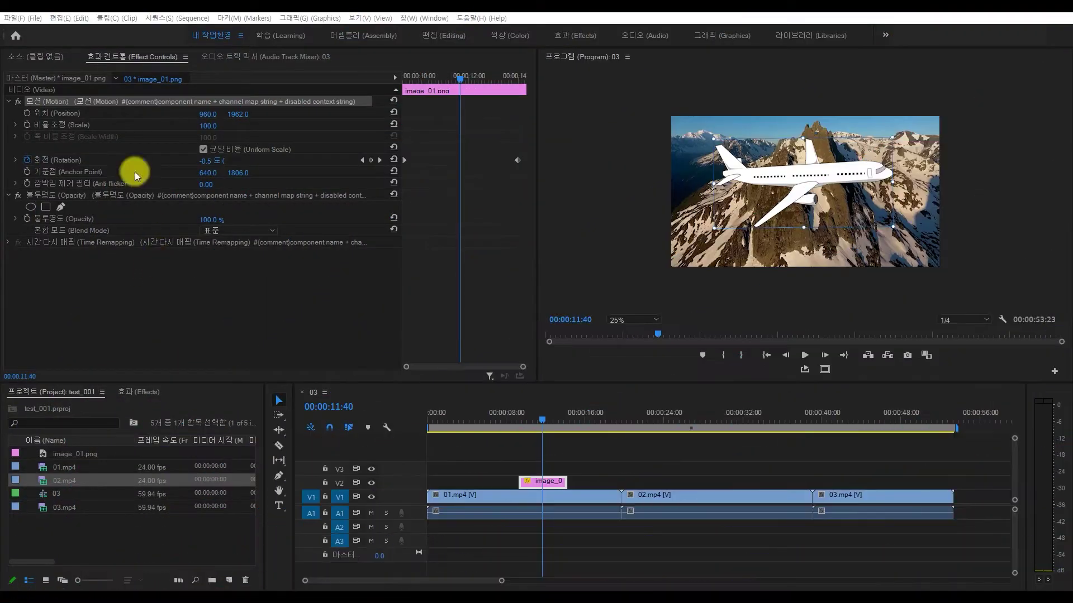
pyautogui.click(78, 19)
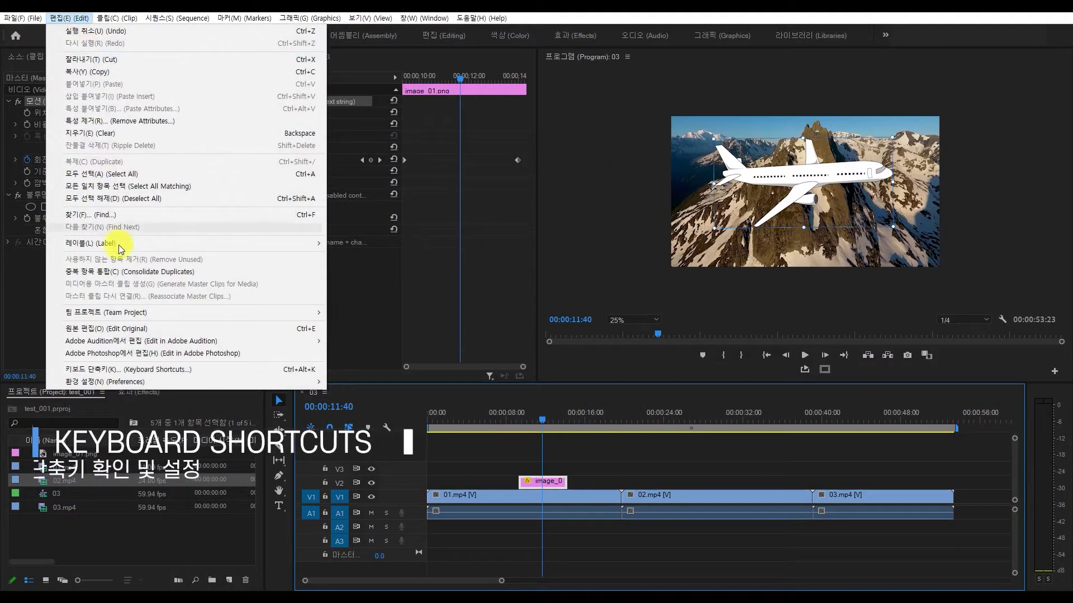
# Open Edit > Keyboard Shortcuts and preview the Ctrl and Alt modifier shortcut layers
pyautogui.click(148, 371)
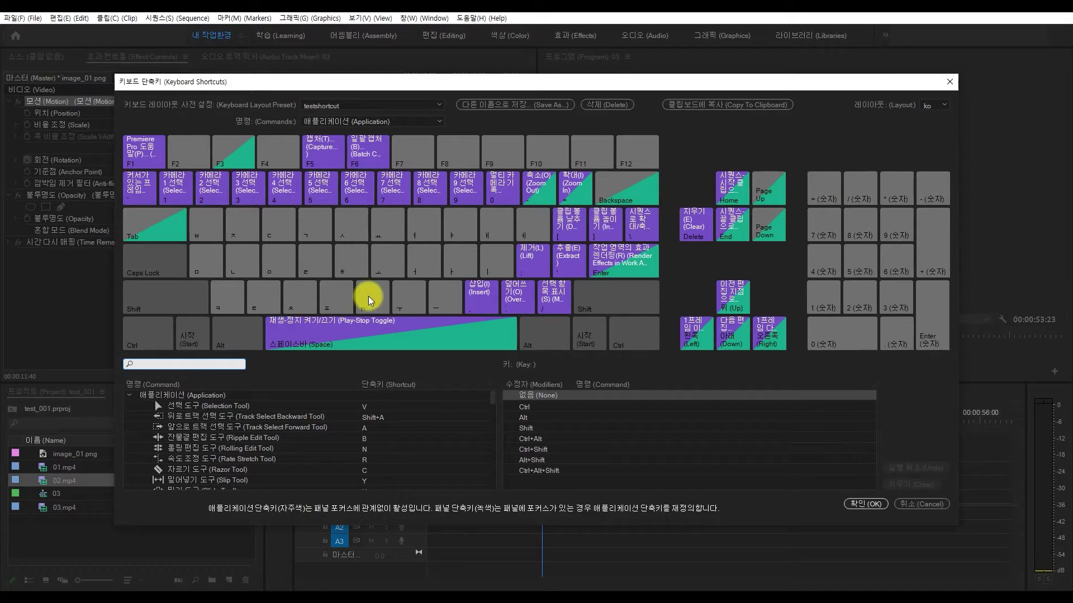
pyautogui.click(287, 247)
pyautogui.press('ctrl')
pyautogui.press('ctrl')
pyautogui.press('alt')
pyautogui.press('ctrl')
pyautogui.press('alt')
# Browse the command list to Rectangle Tool, then switch Commands to Program Monitor Panel
pyautogui.press('Tab')
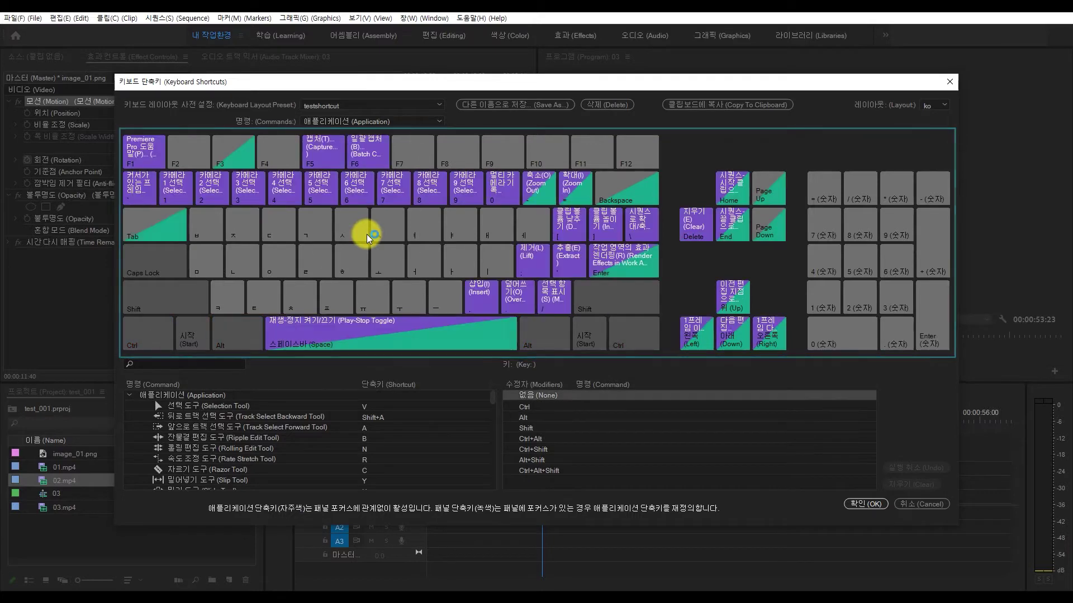
pyautogui.scroll(-3, 493, 400)
pyautogui.press('Tab')
pyautogui.scroll(-3, 494, 403)
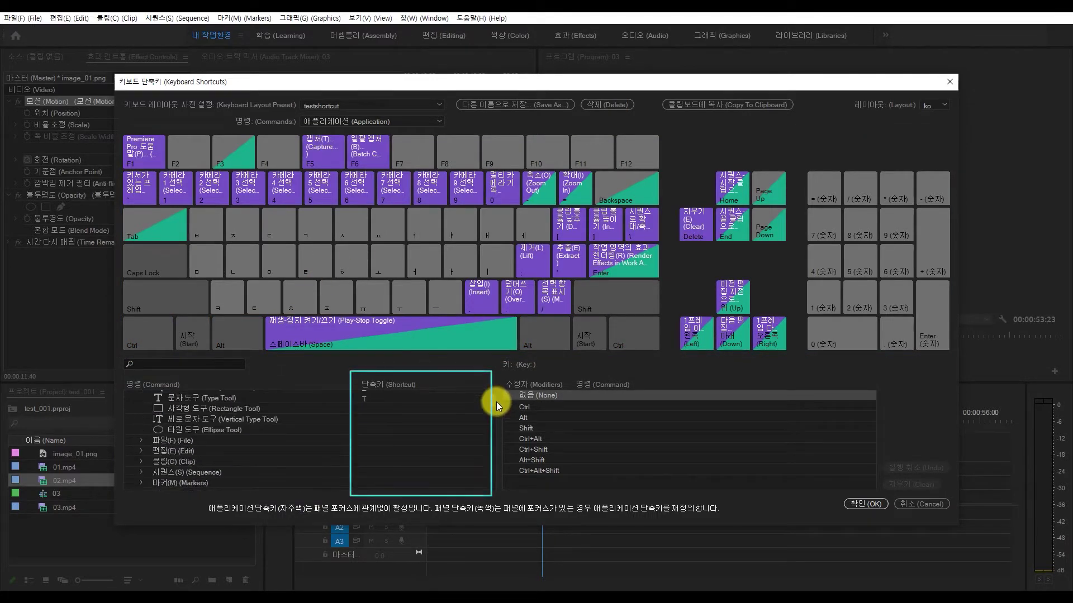
pyautogui.click(240, 409)
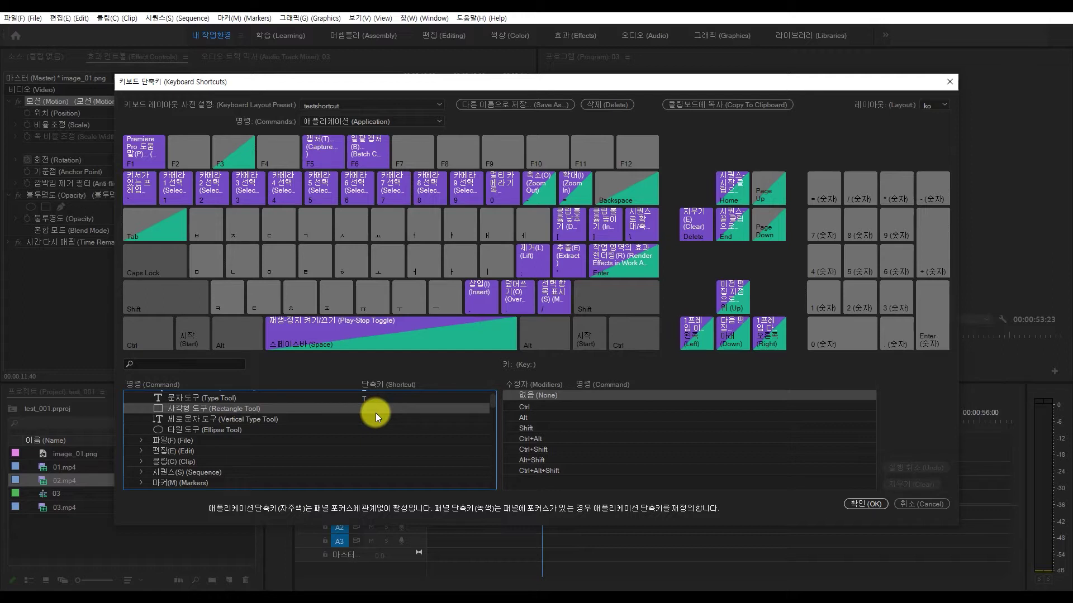
pyautogui.click(440, 119)
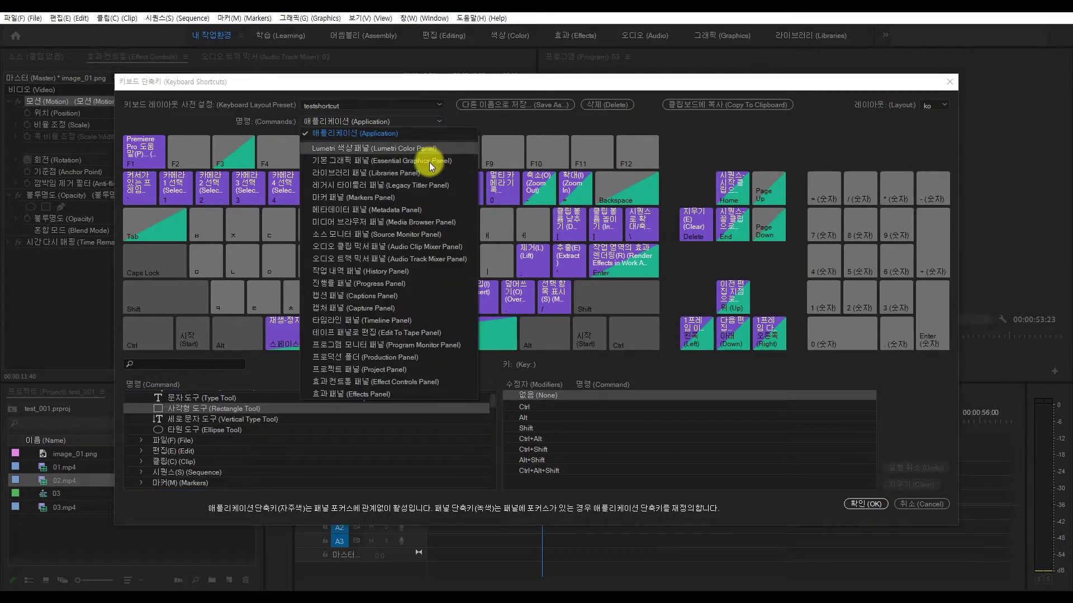
pyautogui.click(394, 345)
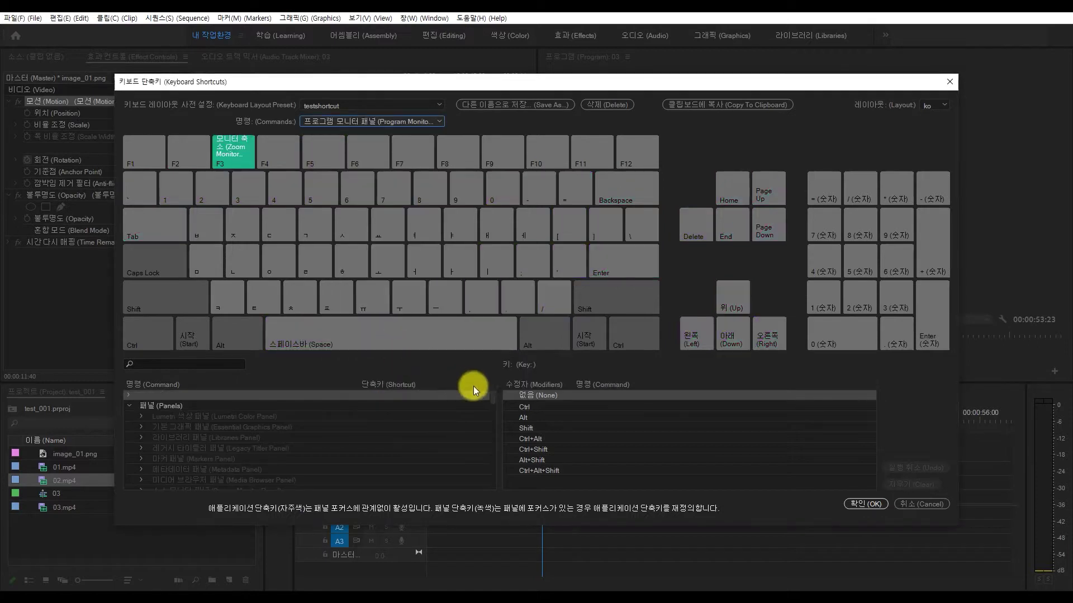
# Remove Zoom Monitor Out's conflicting shortcut, assign it F3, give Zoom Monitor In F4, and confirm
pyautogui.moveTo(494, 395); pyautogui.dragTo(498, 452)
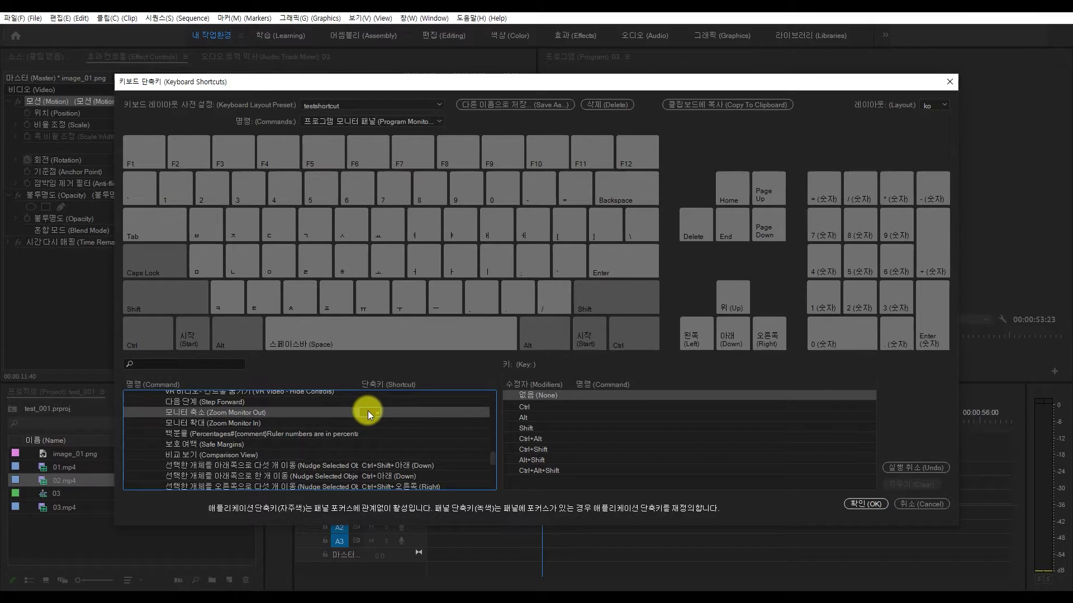
pyautogui.press('q')
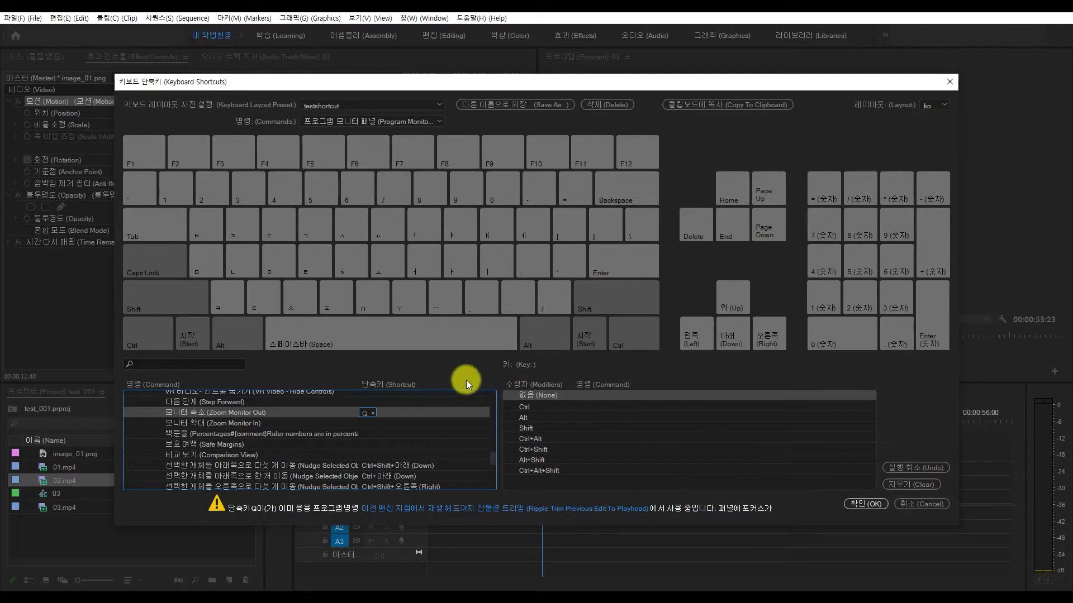
pyautogui.click(371, 411)
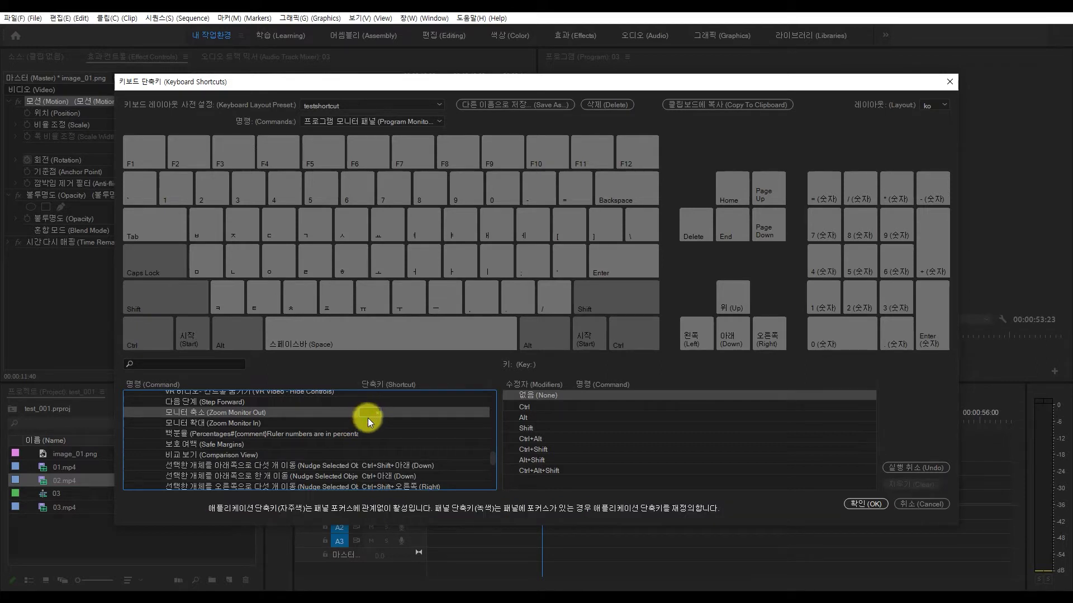
pyautogui.scroll(1, 368, 417)
pyautogui.press('F3')
pyautogui.click(366, 428)
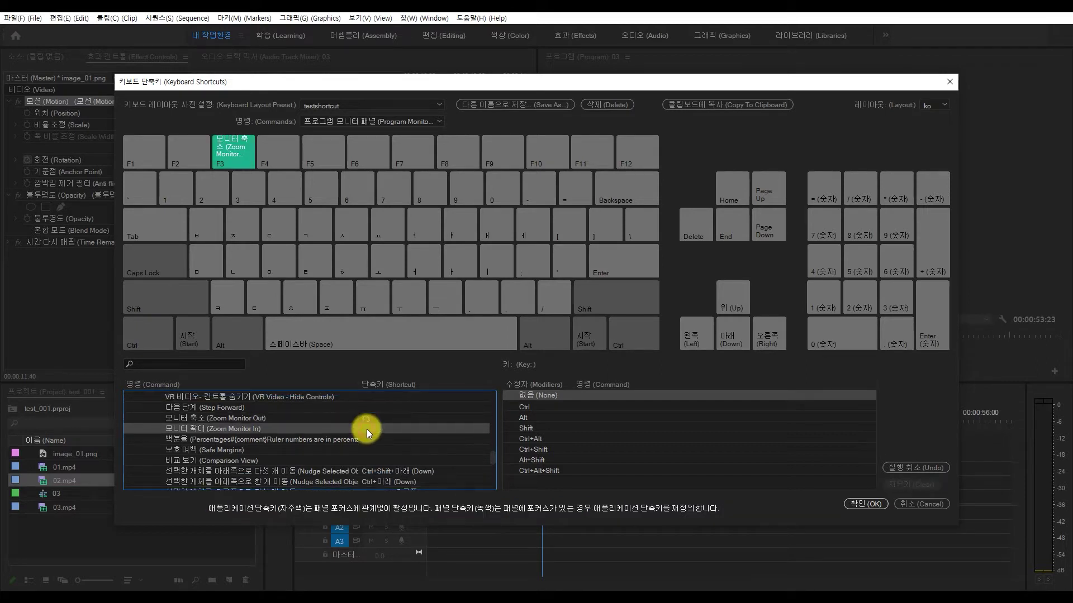
pyautogui.press('F4')
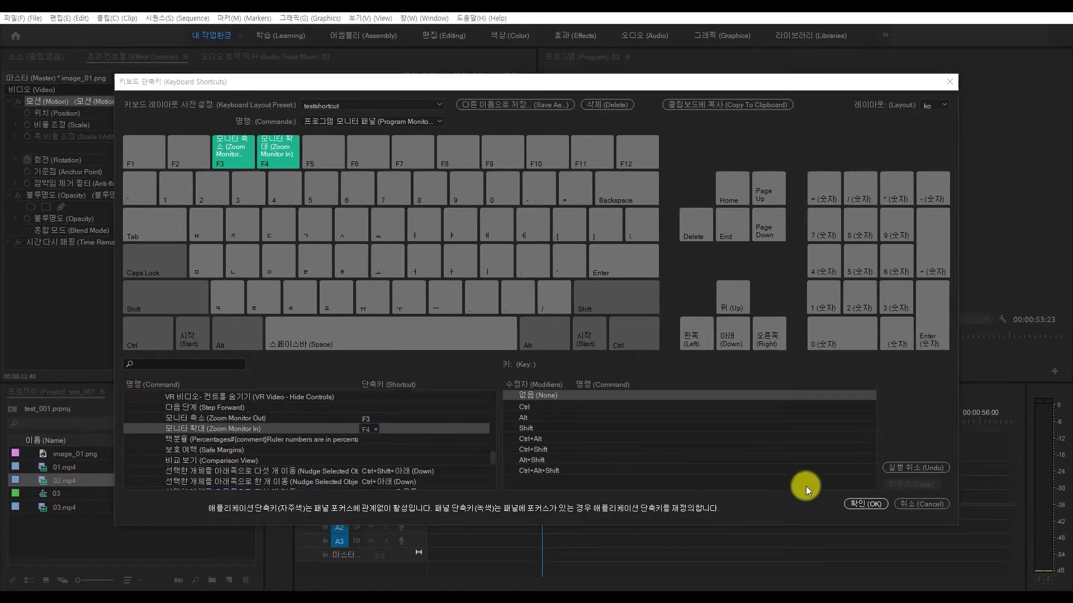
pyautogui.click(856, 503)
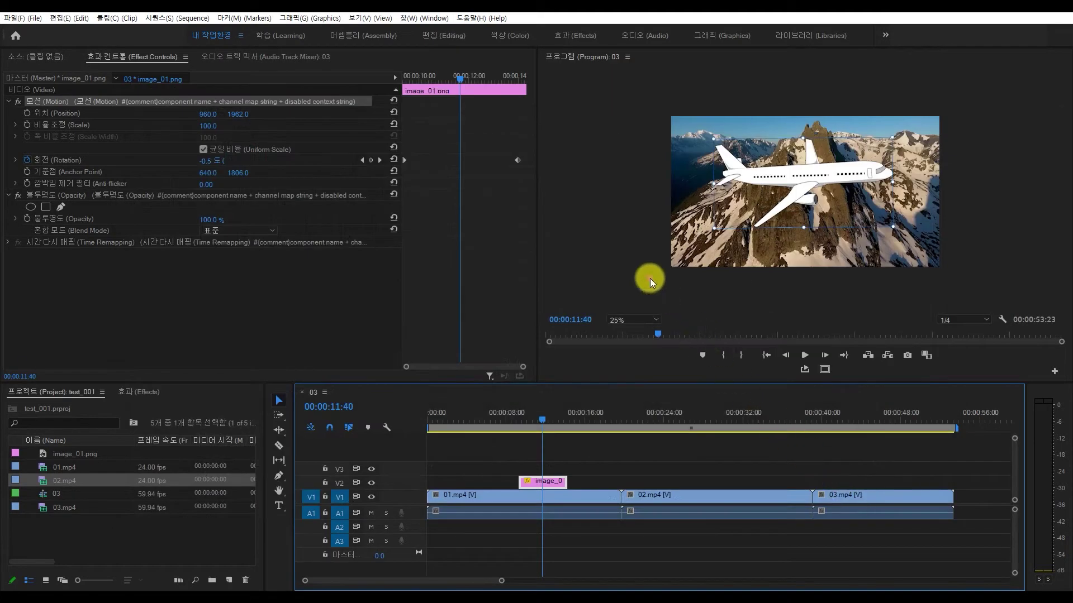
# Test F4/F3 zooming the Program Monitor between 10% and 25%, then save preset testshorcuts
pyautogui.press('F4')
pyautogui.press('F4')
pyautogui.press('F4')
pyautogui.press('F3')
pyautogui.press('F3')
pyautogui.press('F3')
pyautogui.press('F3')
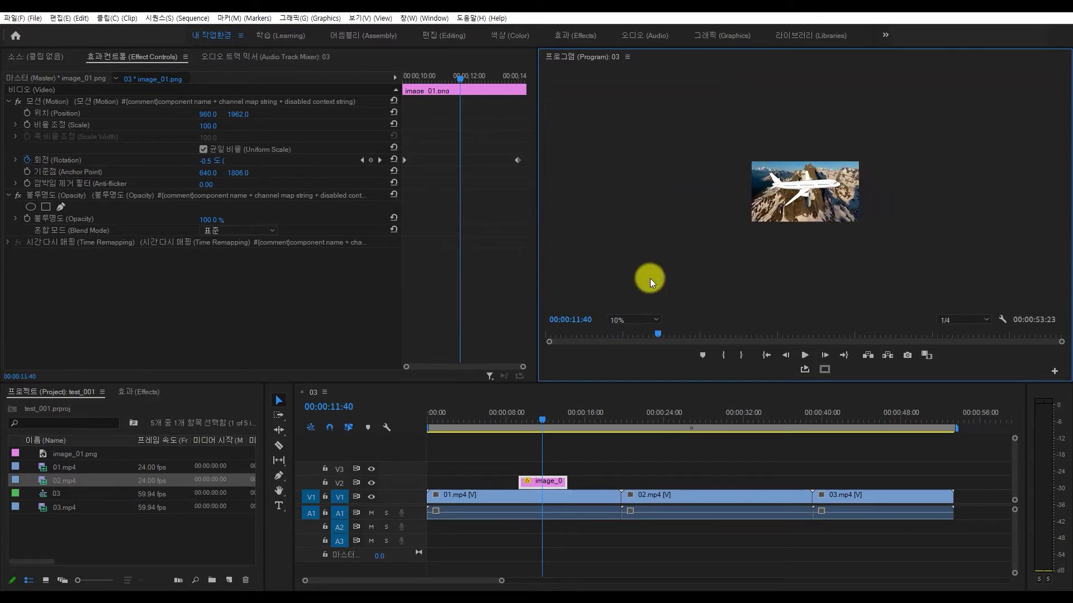
pyautogui.press('F4')
pyautogui.press('F4')
pyautogui.press('F3')
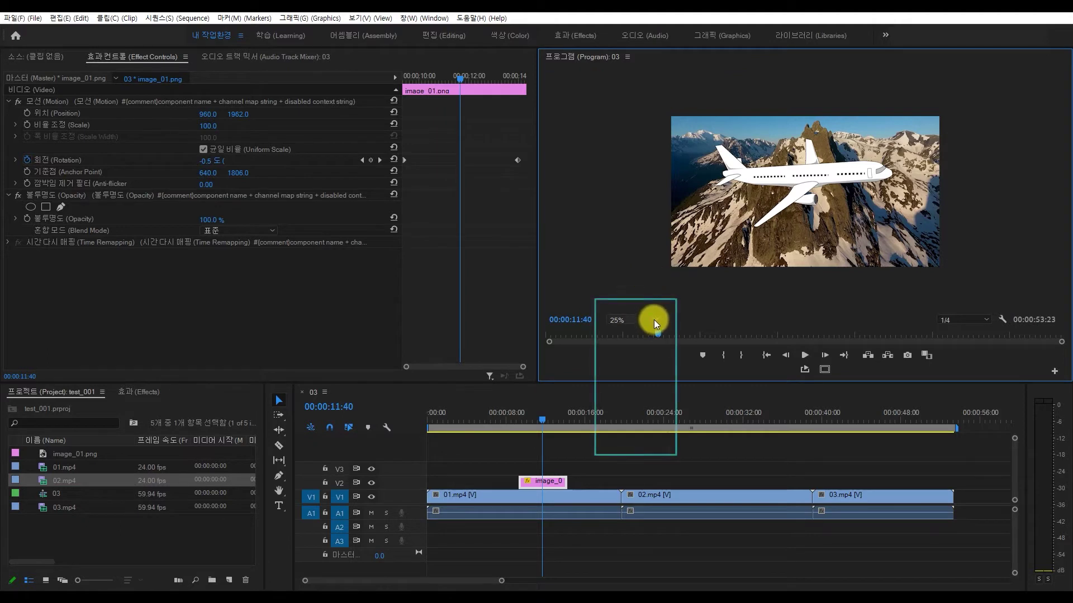
pyautogui.click(654, 322)
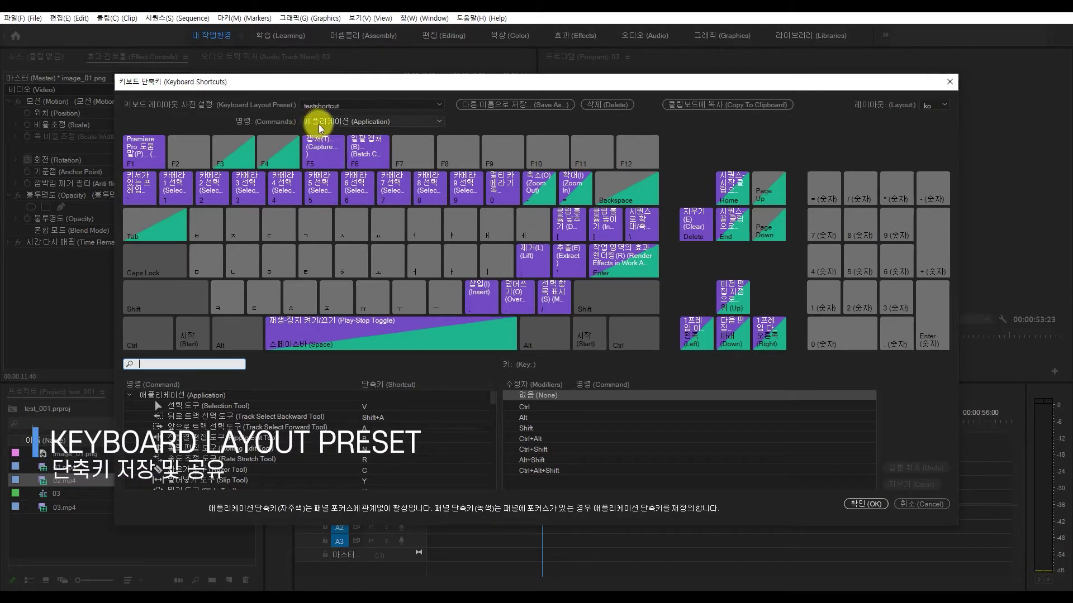
pyautogui.click(565, 105)
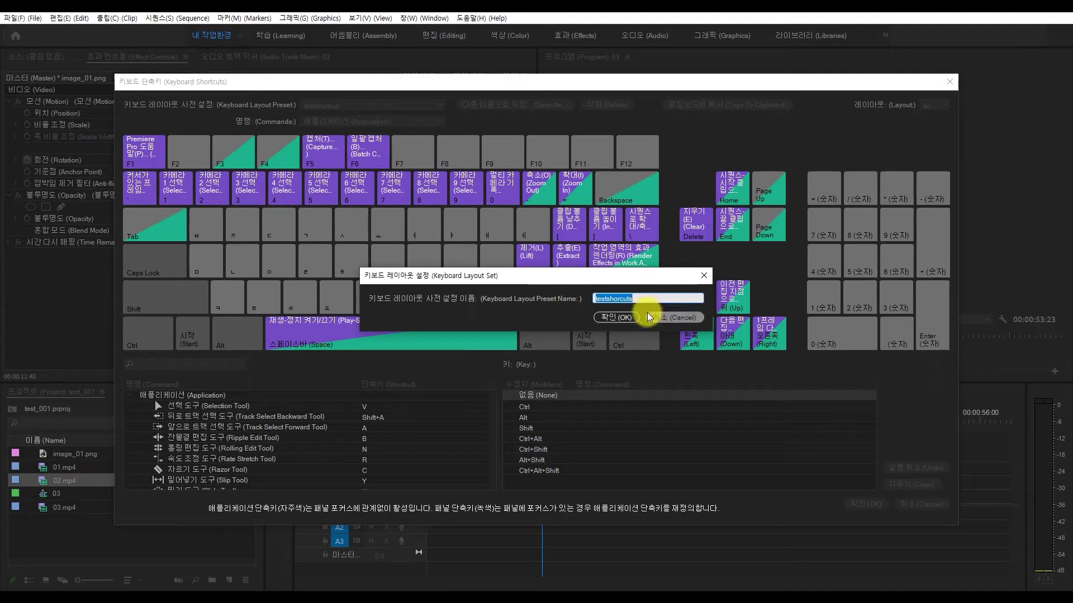
pyautogui.click(627, 318)
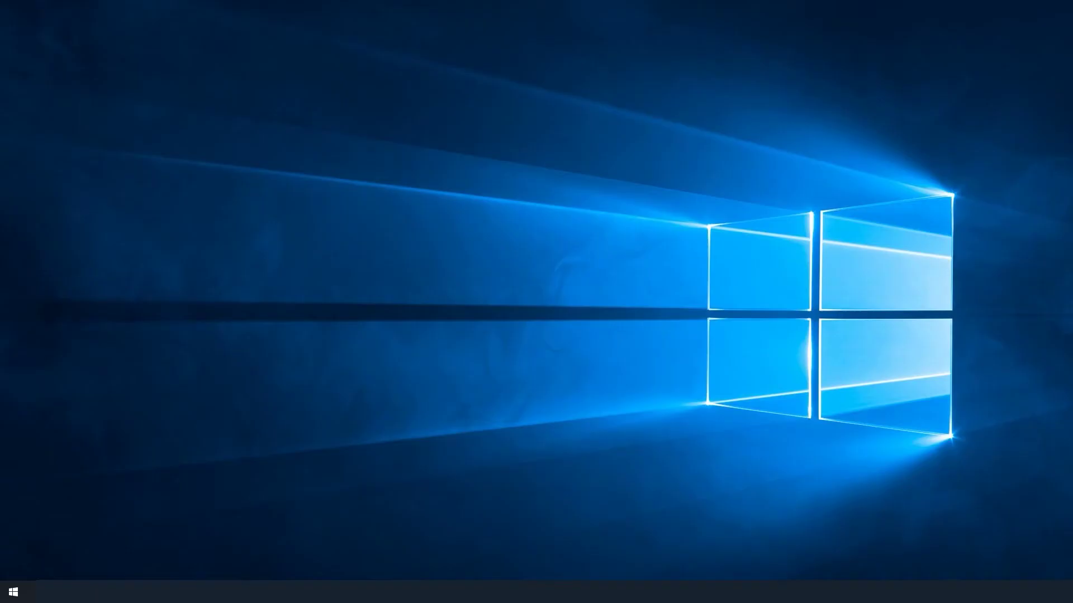
# Search Windows for testshorcuts, open the .kys file's folder location, and widen the Explorer window
pyautogui.rightClick(16, 591)
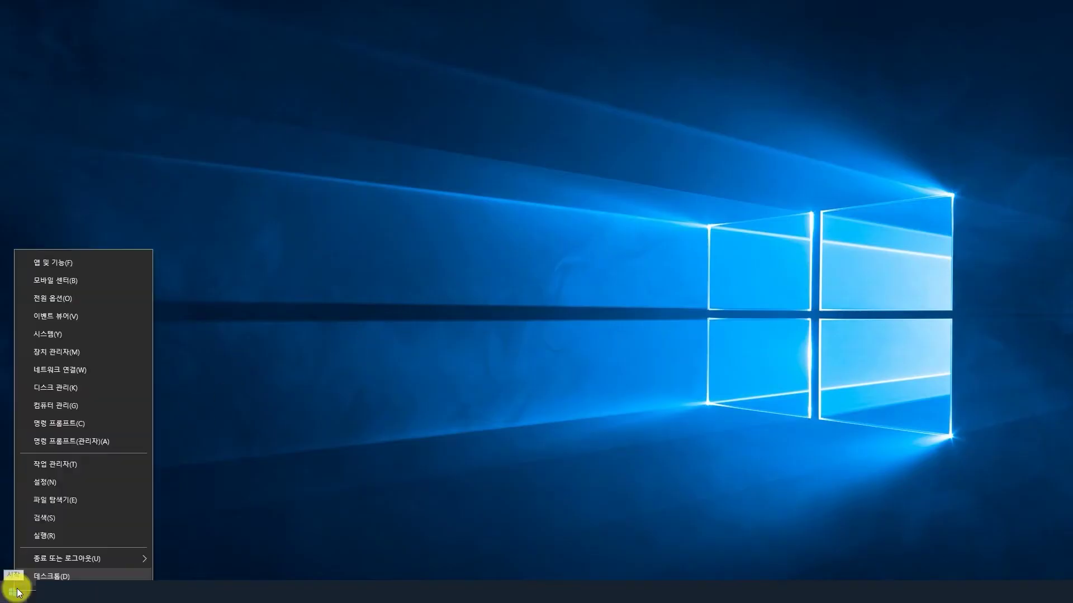
pyautogui.click(46, 516)
pyautogui.write('testshorcuts')
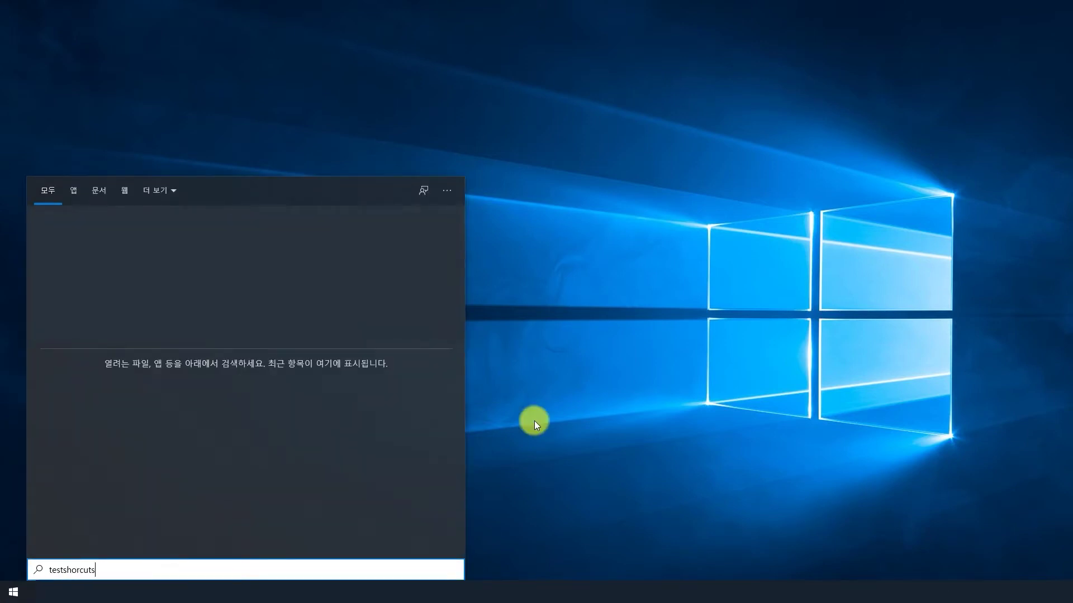
pyautogui.rightClick(113, 243)
pyautogui.click(136, 258)
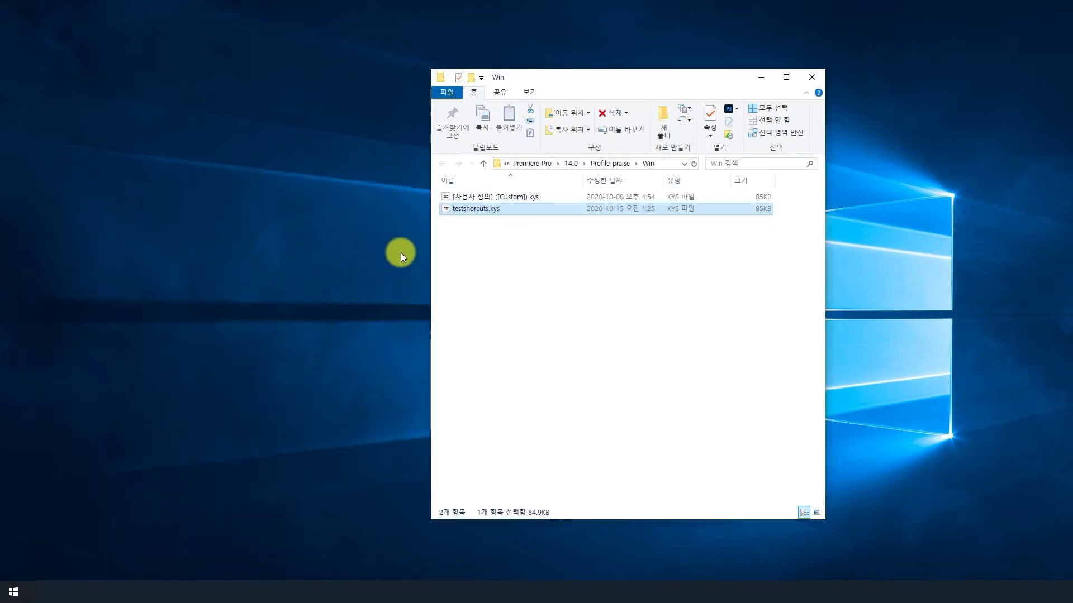
pyautogui.moveTo(430, 235); pyautogui.dragTo(293, 235)
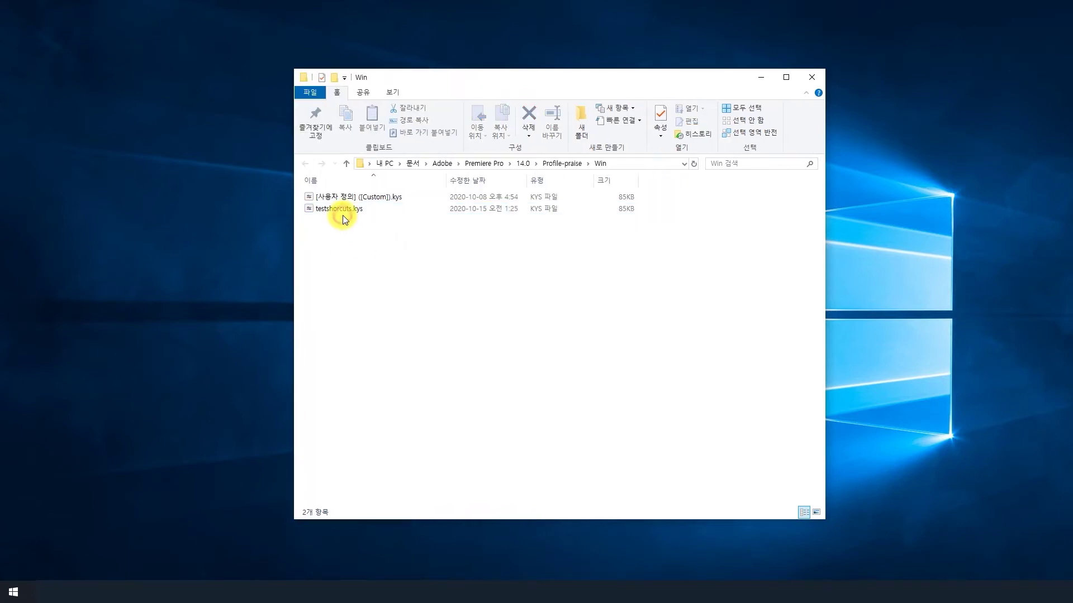
pyautogui.click(343, 216)
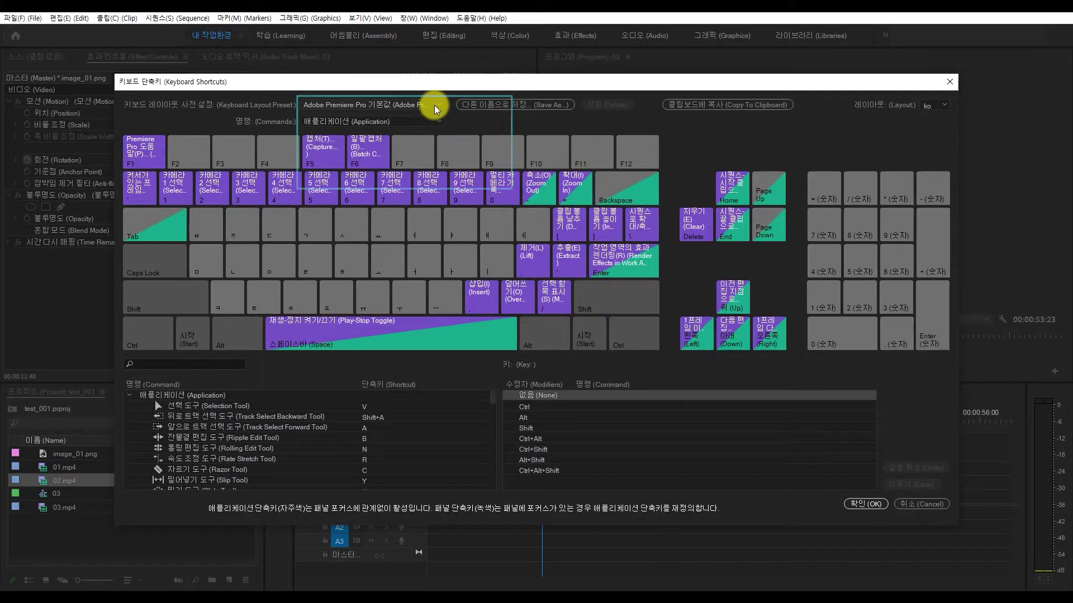
# Select testshorcuts as the Keyboard Layout Preset and copy its shortcuts to the clipboard
pyautogui.click(434, 105)
pyautogui.click(417, 163)
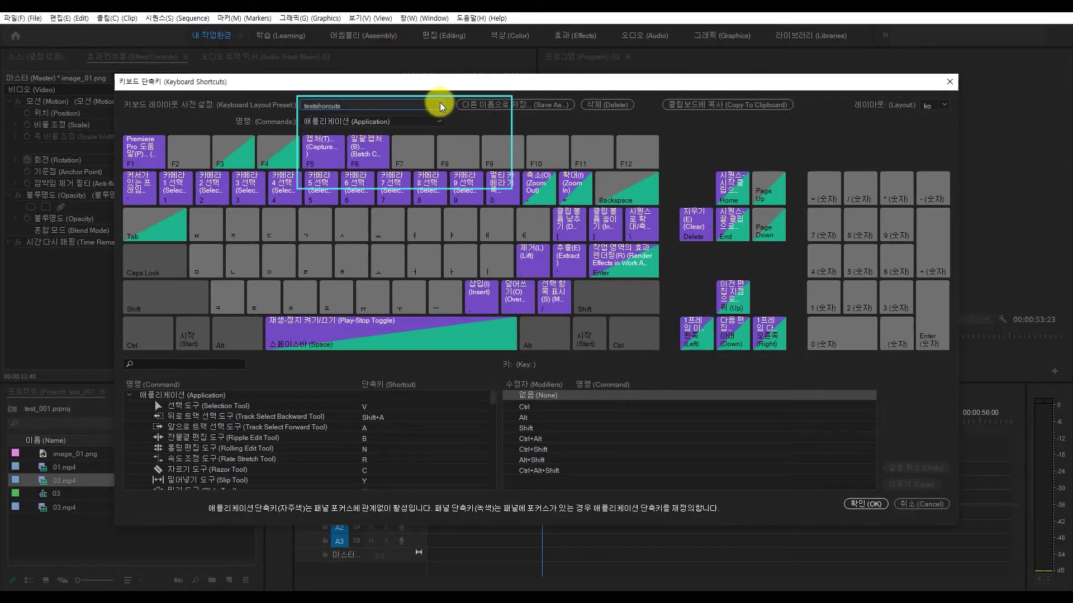
pyautogui.click(440, 102)
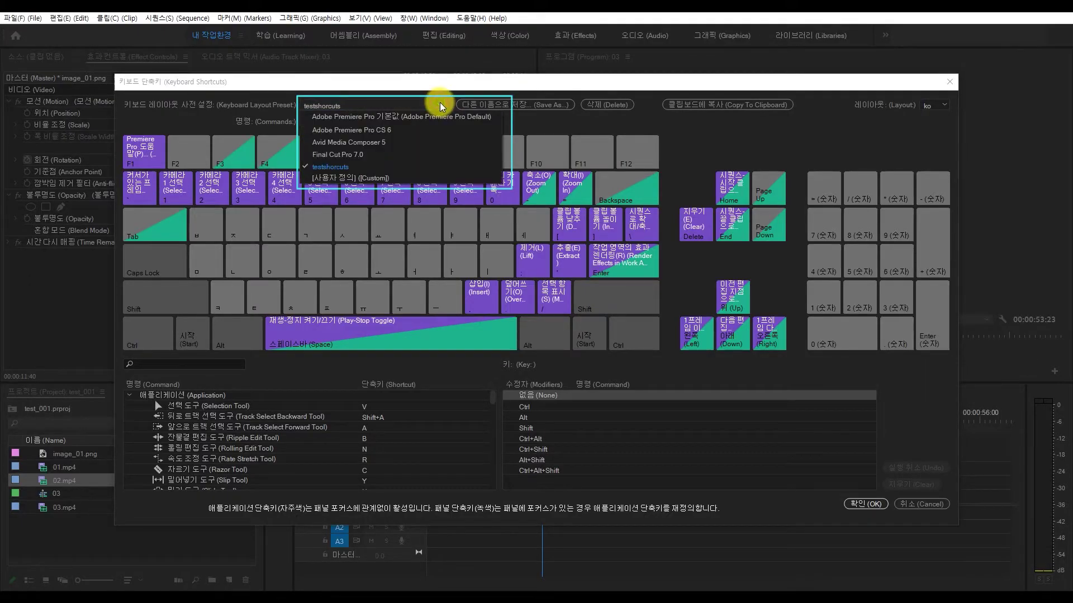
pyautogui.click(430, 165)
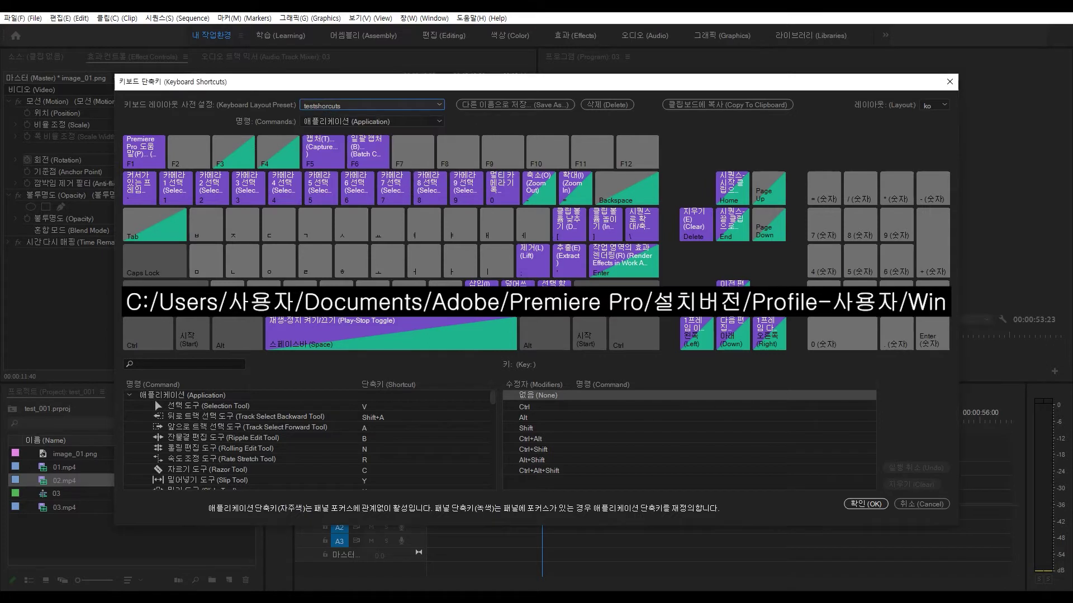
pyautogui.click(724, 104)
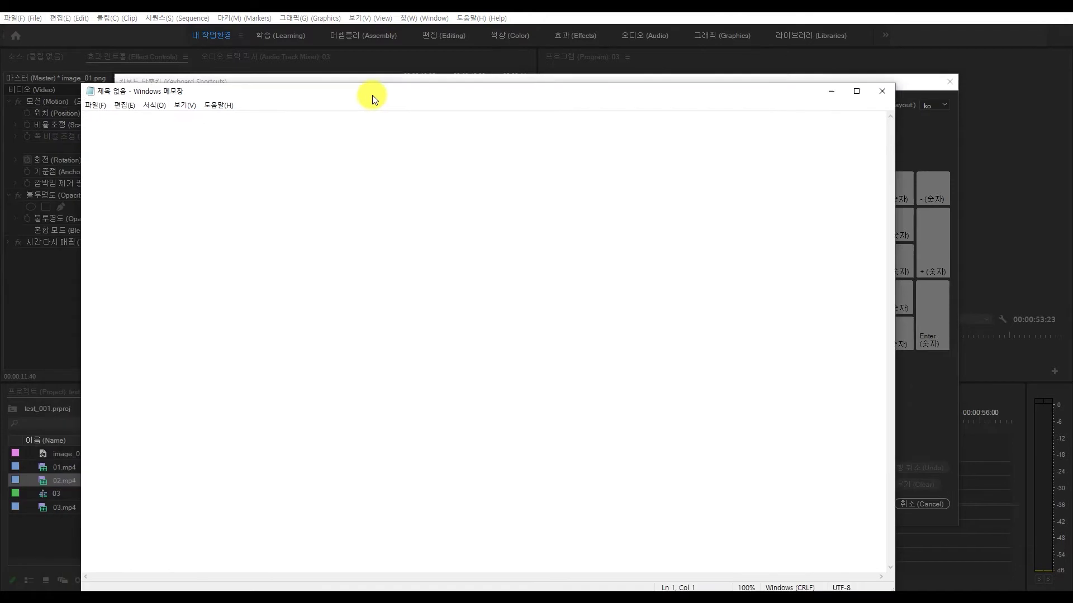
# Paste the copied 1,243-line testshorcuts shortcut list into the new Notepad document
pyautogui.moveTo(372, 95); pyautogui.dragTo(427, 70)
pyautogui.click(419, 146)
pyautogui.hotkey('ctrl', 'v')
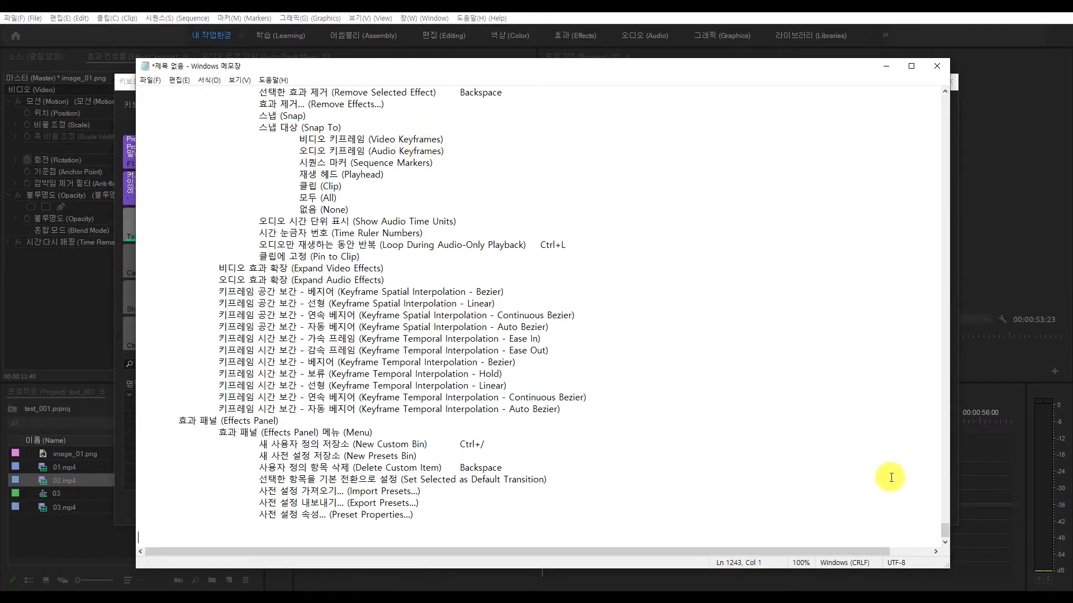
pyautogui.moveTo(944, 525); pyautogui.dragTo(942, 322)
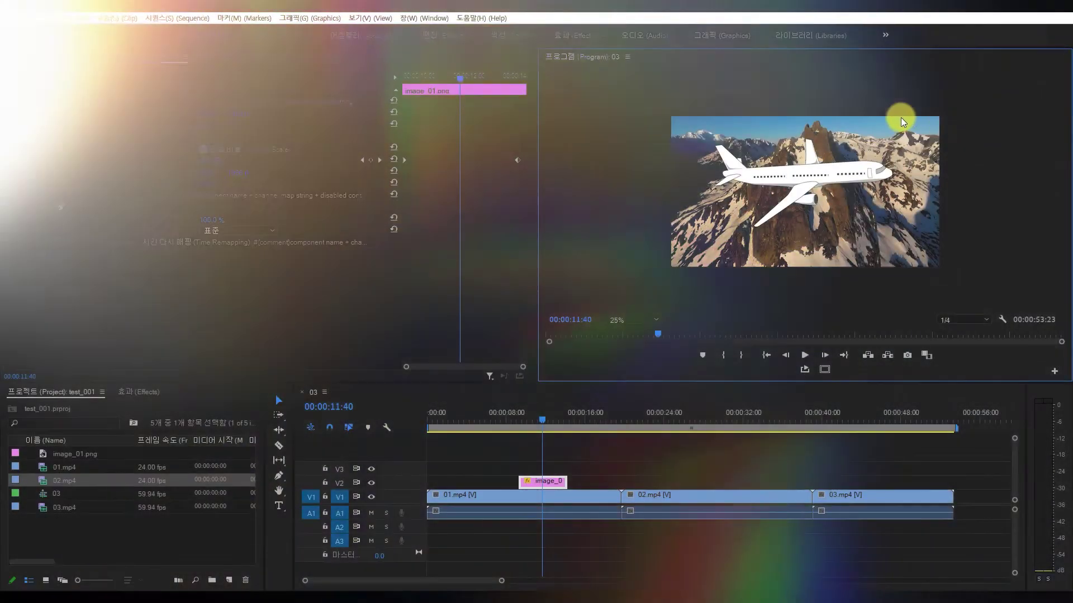
# Reopen Keyboard Shortcuts in Premiere Pro with Ctrl+Alt+K
pyautogui.hotkey('ctrl', 'alt', 'k')
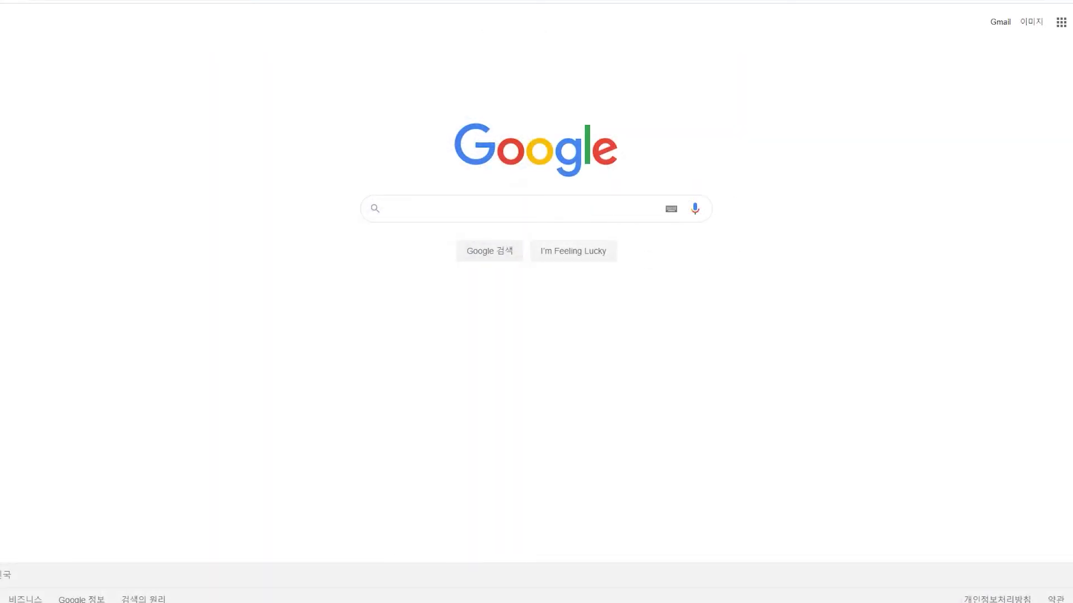
# Google 'xmouse' and download X-Mouse Button Control 2.19.2 Portable from its homepage
pyautogui.click(455, 207)
pyautogui.write('xmouse')
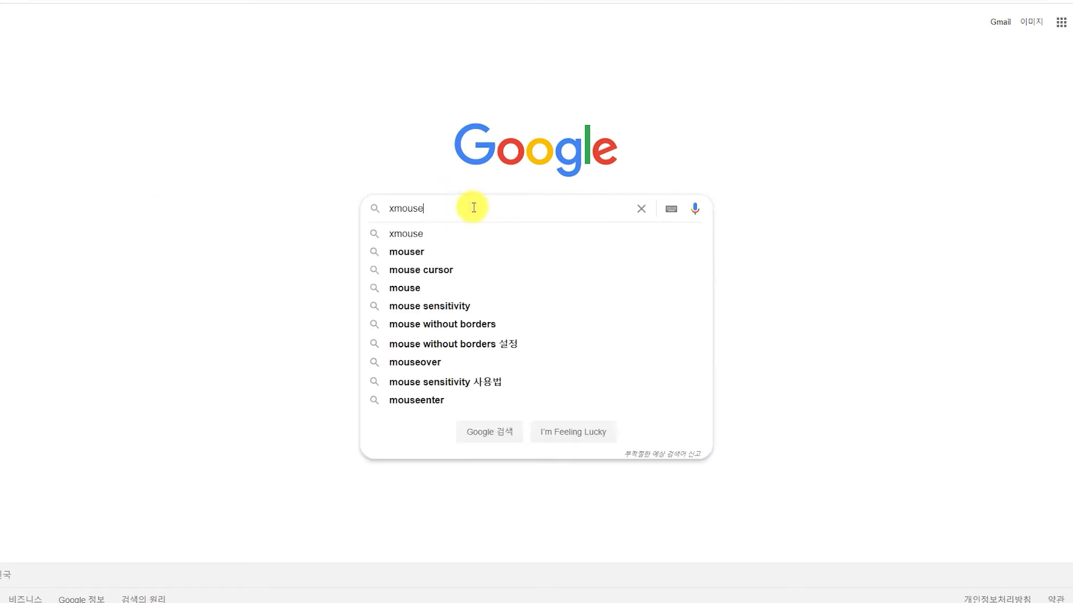
pyautogui.click(460, 233)
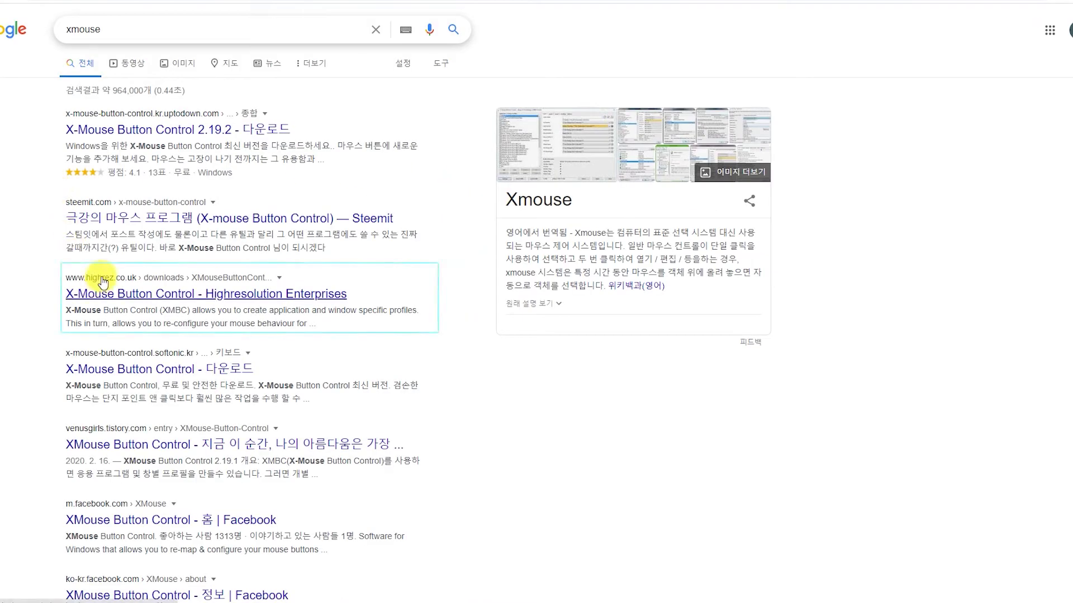
pyautogui.click(102, 283)
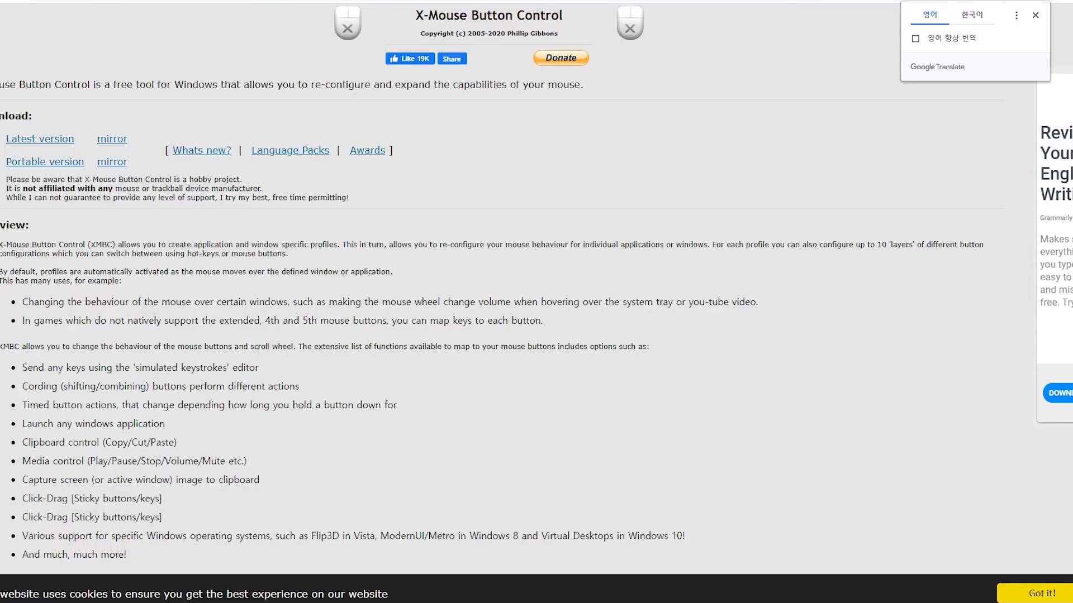
pyautogui.click(73, 167)
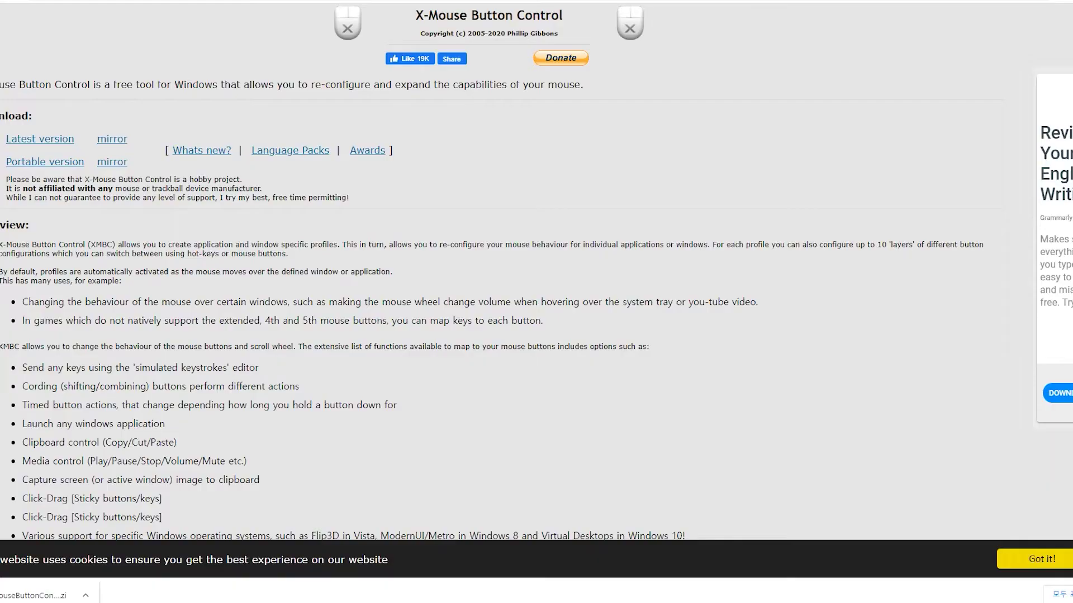
# Open the portable download's 64bit (x64) folder and select XMouseButtonControl.exe
pyautogui.moveTo(535, 29); pyautogui.dragTo(759, 31)
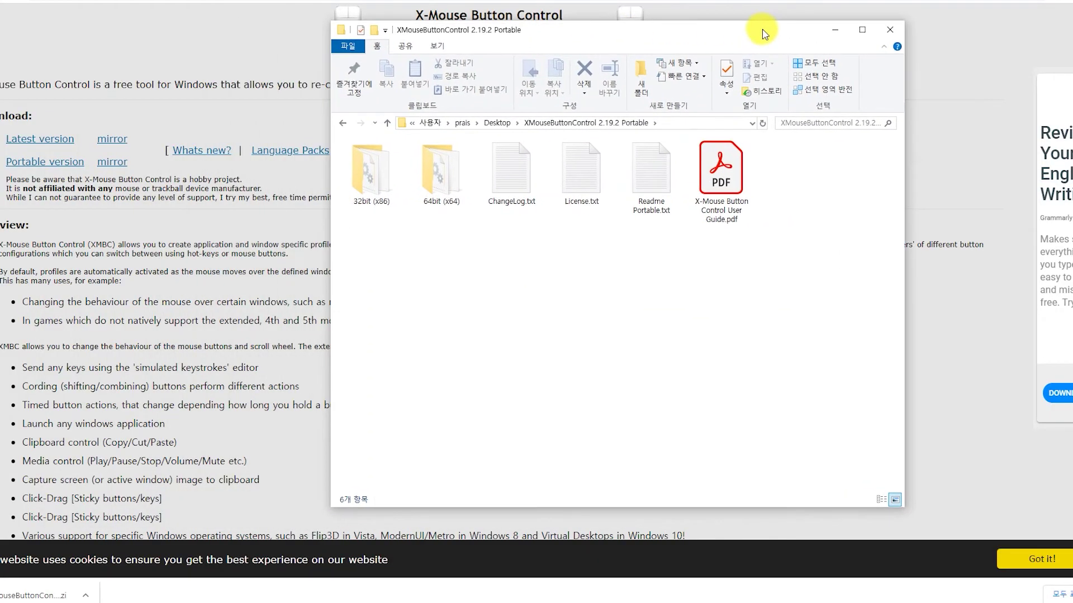
pyautogui.doubleClick(439, 176)
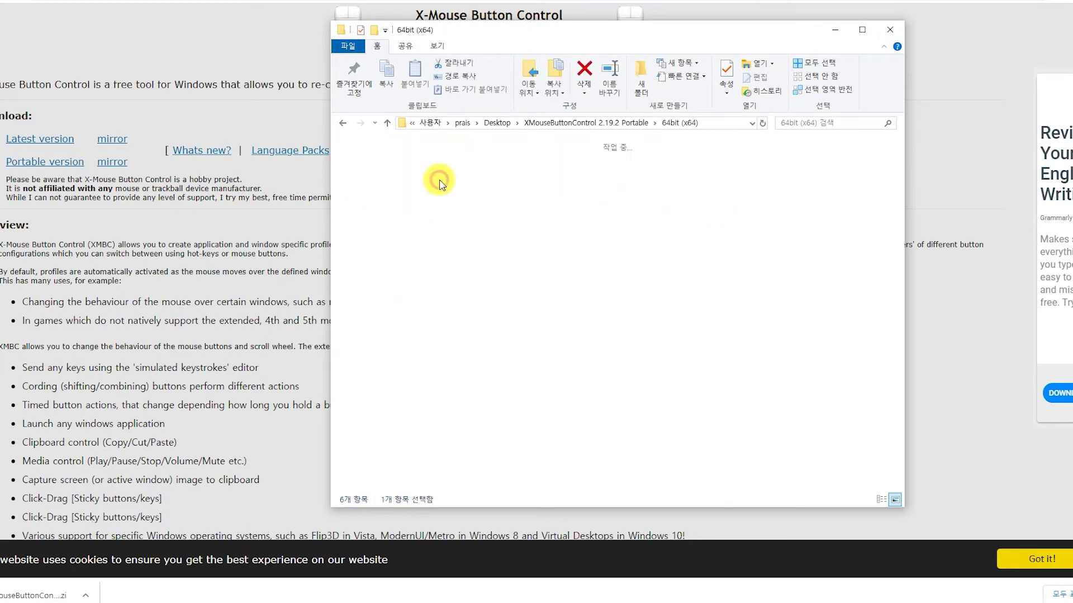
pyautogui.click(860, 336)
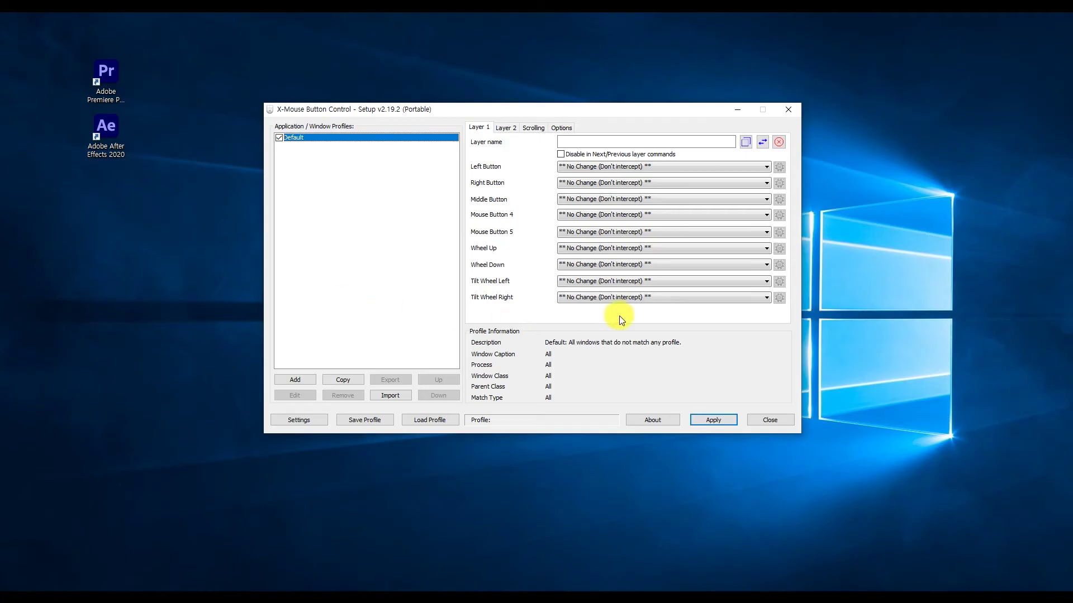
# Change X-Mouse Button Control's interface language to 한국어 (Korean), apply it, and close the window
pyautogui.click(289, 419)
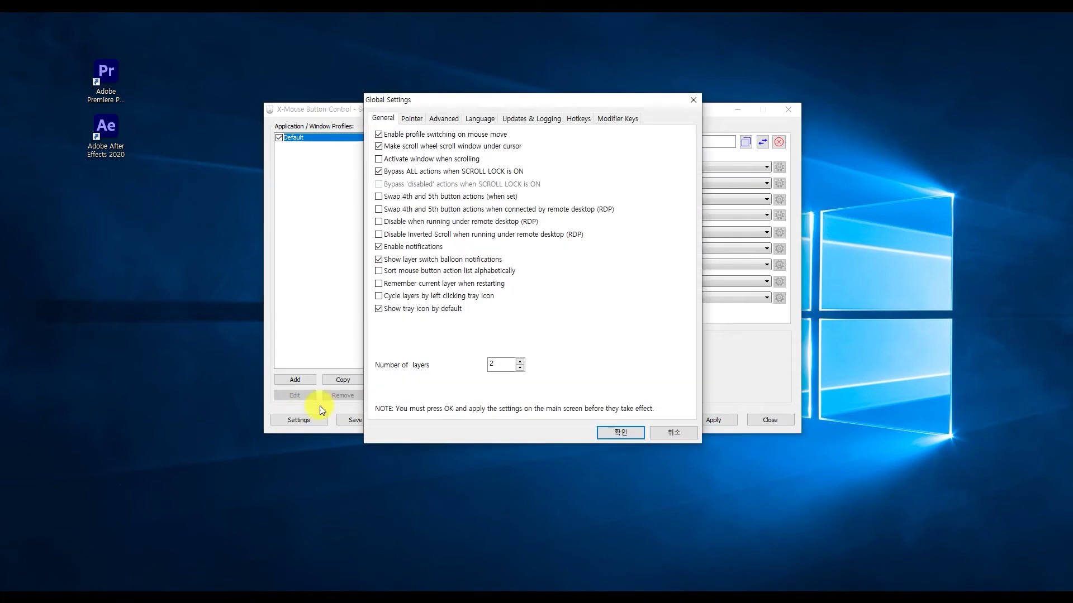
pyautogui.click(490, 120)
pyautogui.click(494, 141)
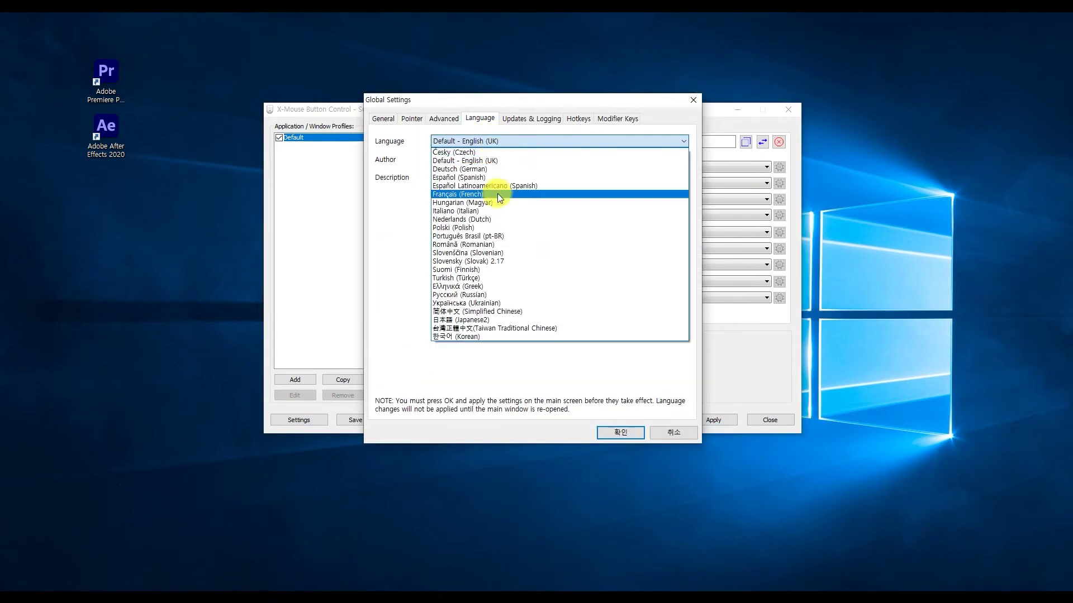
pyautogui.click(491, 335)
pyautogui.click(621, 434)
pyautogui.click(714, 419)
pyautogui.click(781, 421)
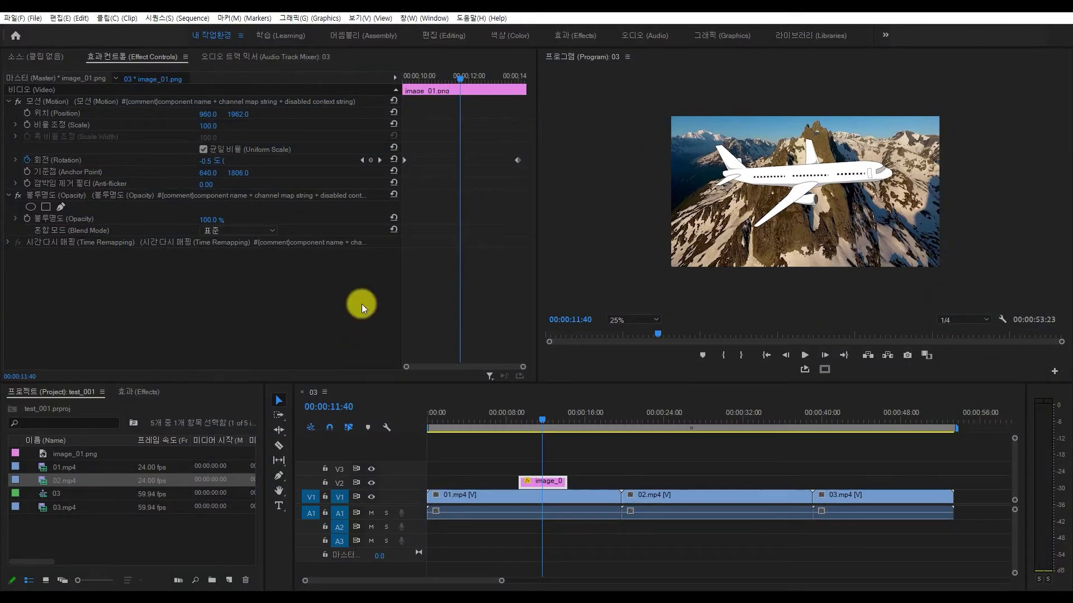
pyautogui.click(69, 17)
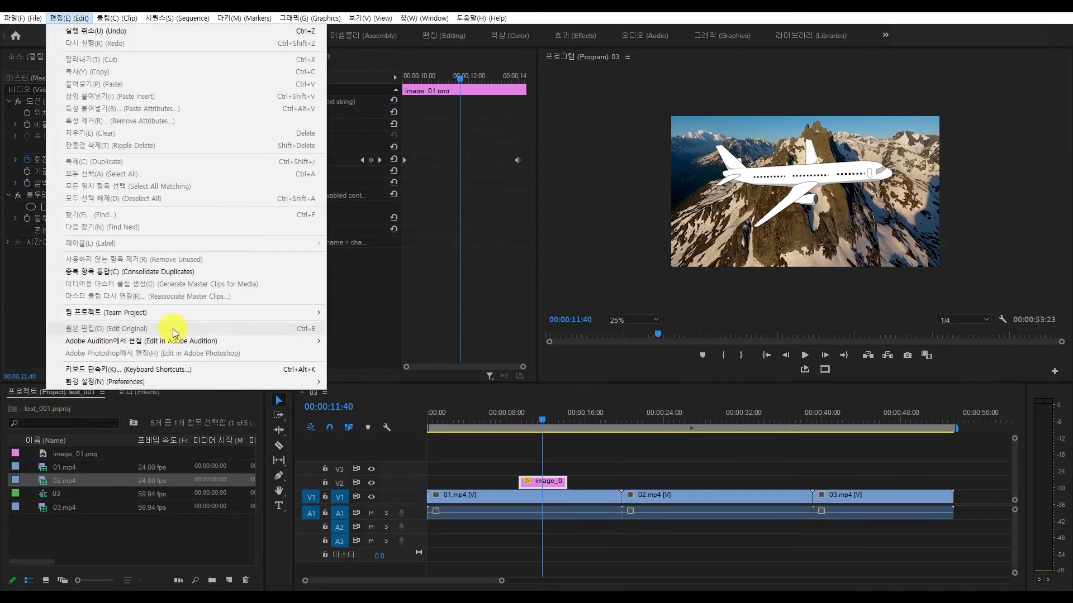
# In the Program Monitor panel shortcuts, replace Zoom Monitor In's F4 with Ctrl+F3 and save
pyautogui.click(173, 328)
pyautogui.click(438, 120)
pyautogui.click(429, 342)
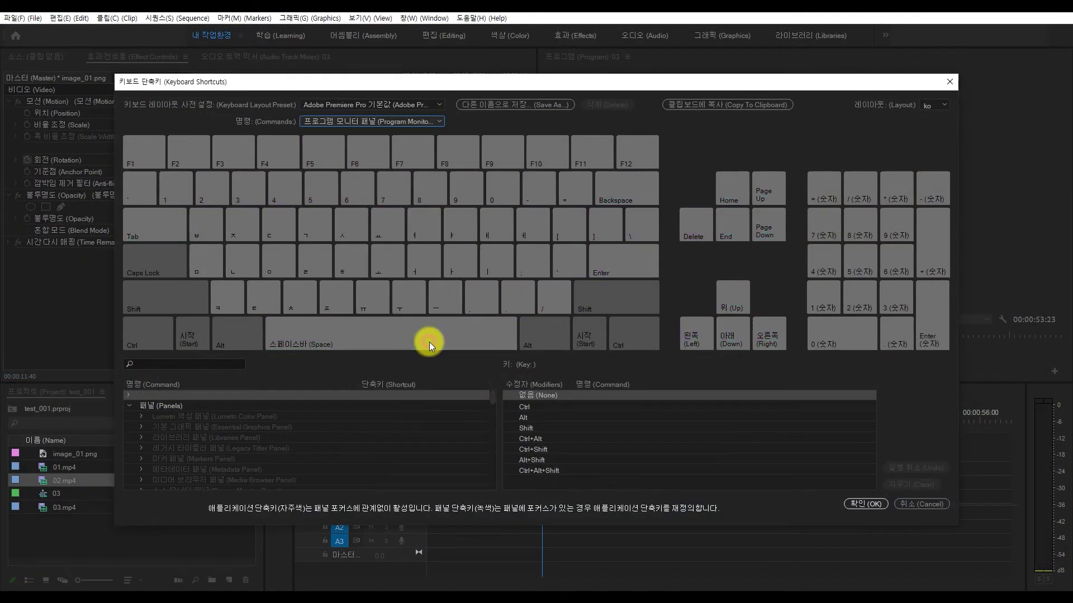
pyautogui.scroll(1, 492, 464)
pyautogui.click(368, 418)
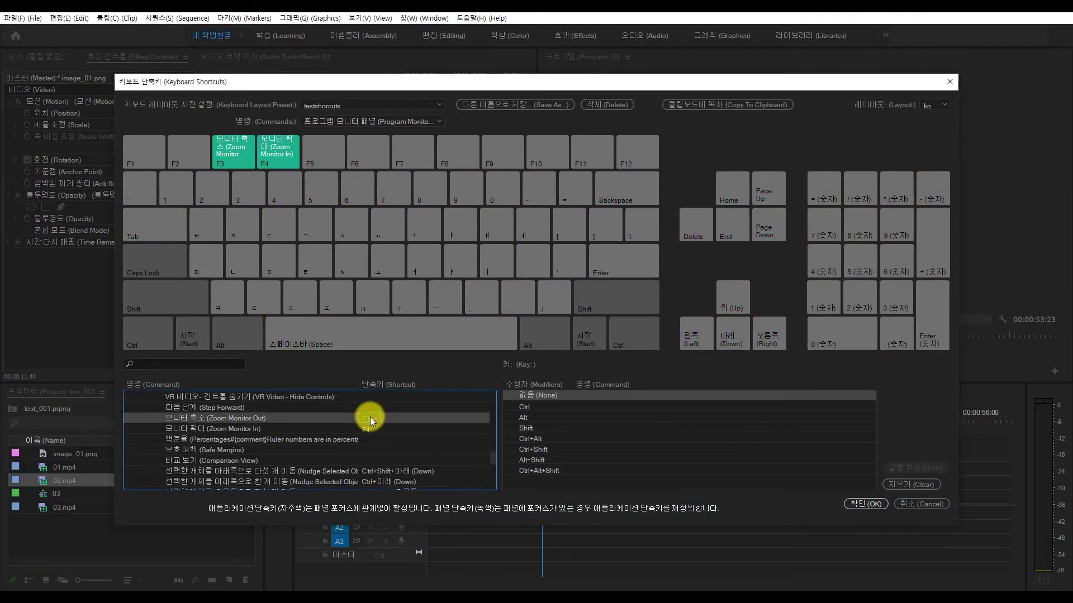
pyautogui.click(377, 430)
pyautogui.press('Delete')
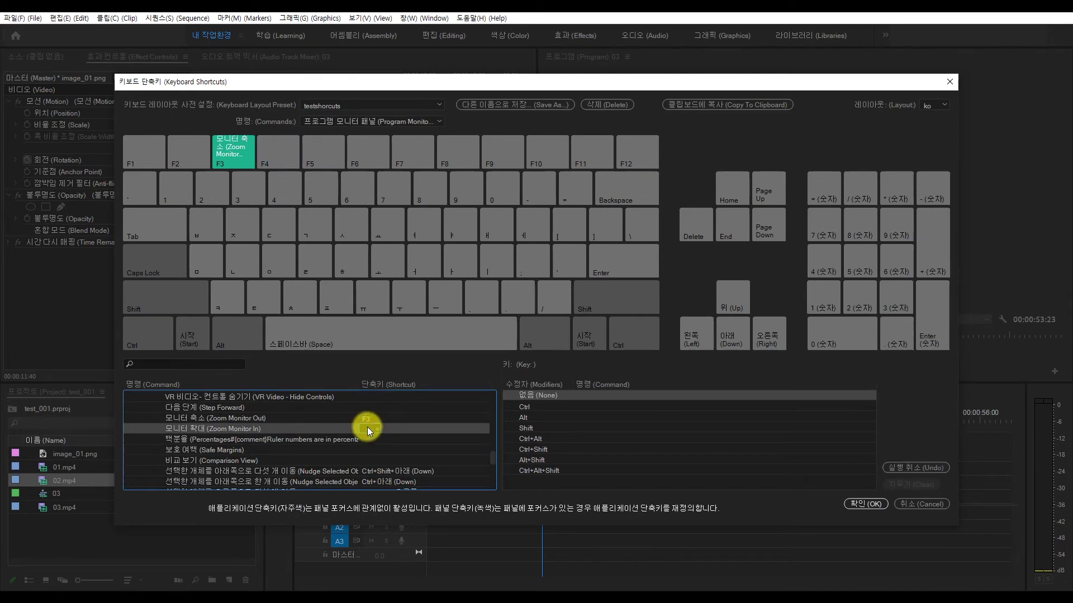
pyautogui.hotkey('ctrl', 'F3')
pyautogui.click(865, 504)
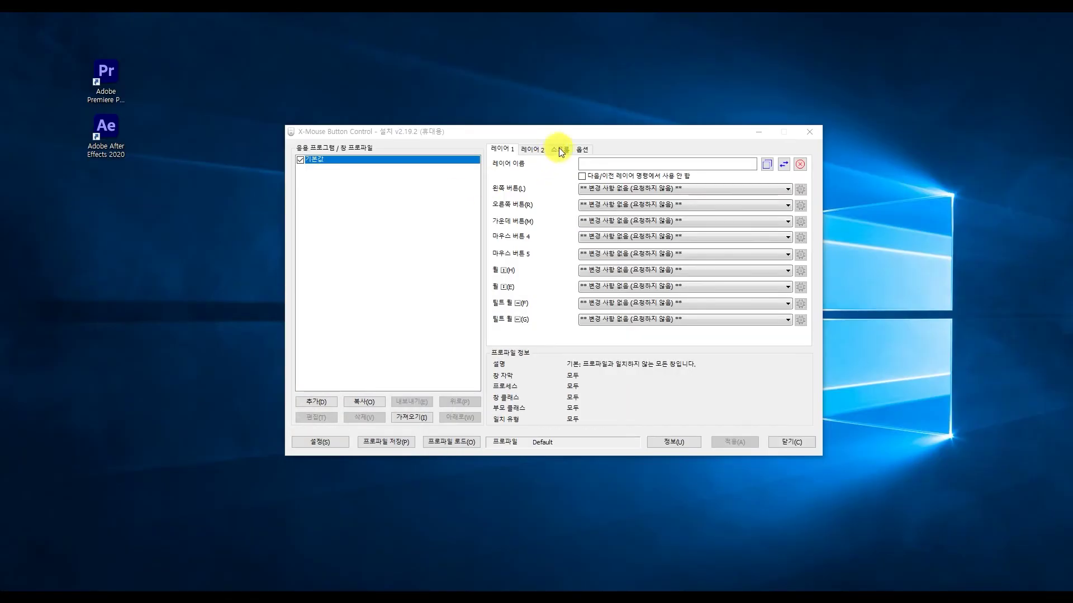
# Add an application profile for adobe premiere pro.exe
pyautogui.click(332, 404)
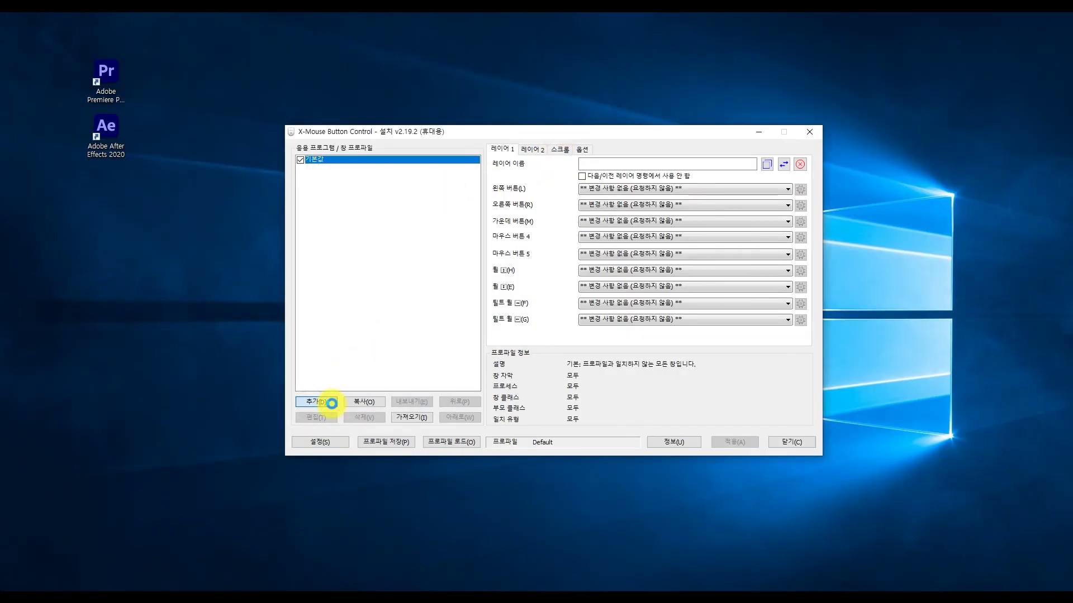
pyautogui.click(508, 252)
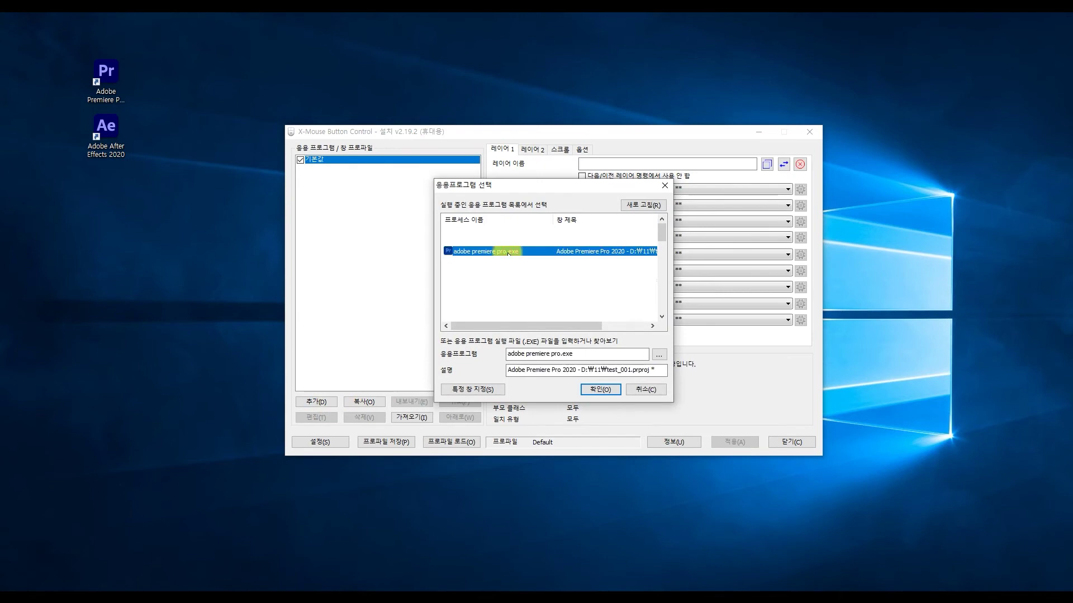
pyautogui.click(599, 389)
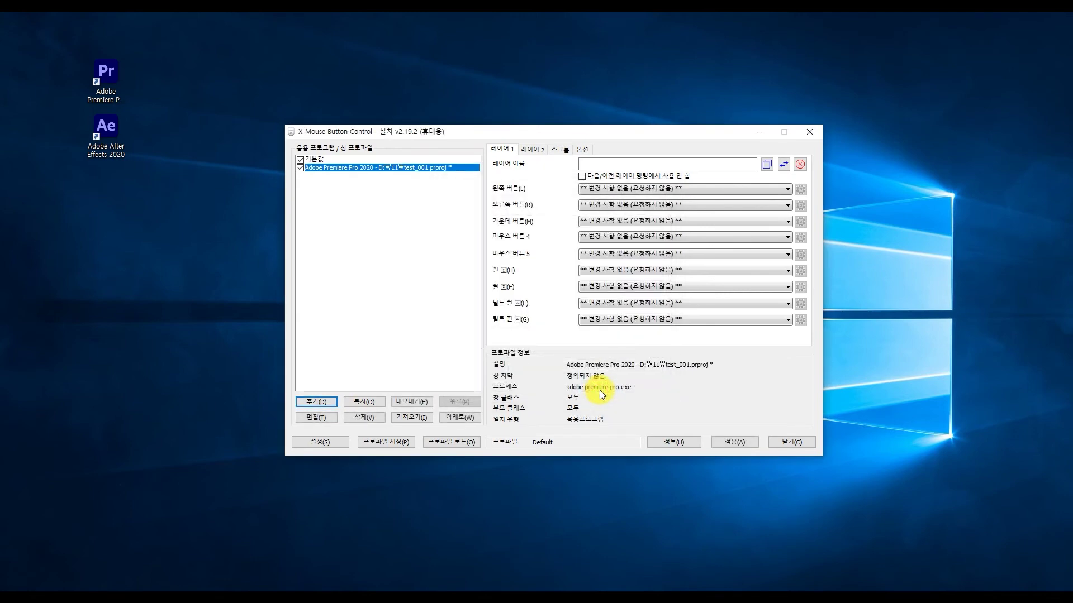
# Set the profile's middle button to send the simulated key {f3}, then apply and close
pyautogui.click(790, 221)
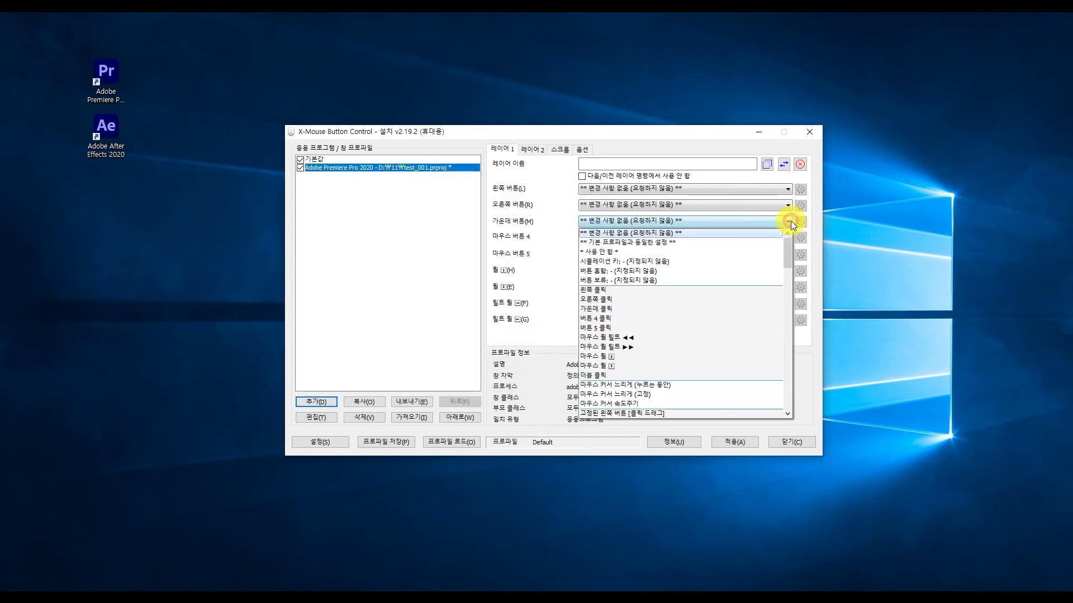
pyautogui.click(760, 261)
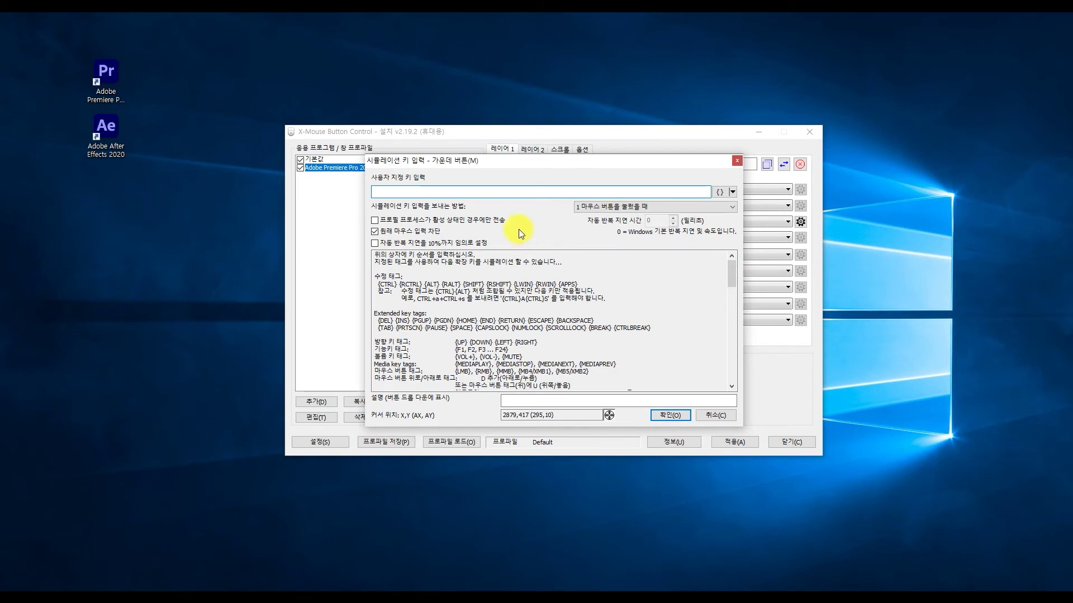
pyautogui.click(486, 191)
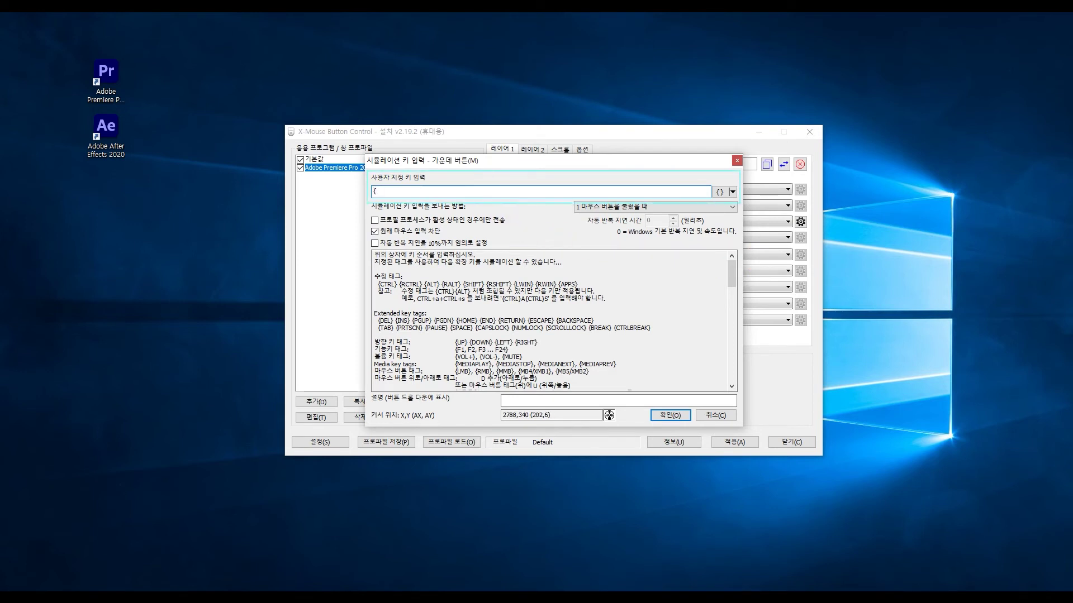
pyautogui.write('{f3}')
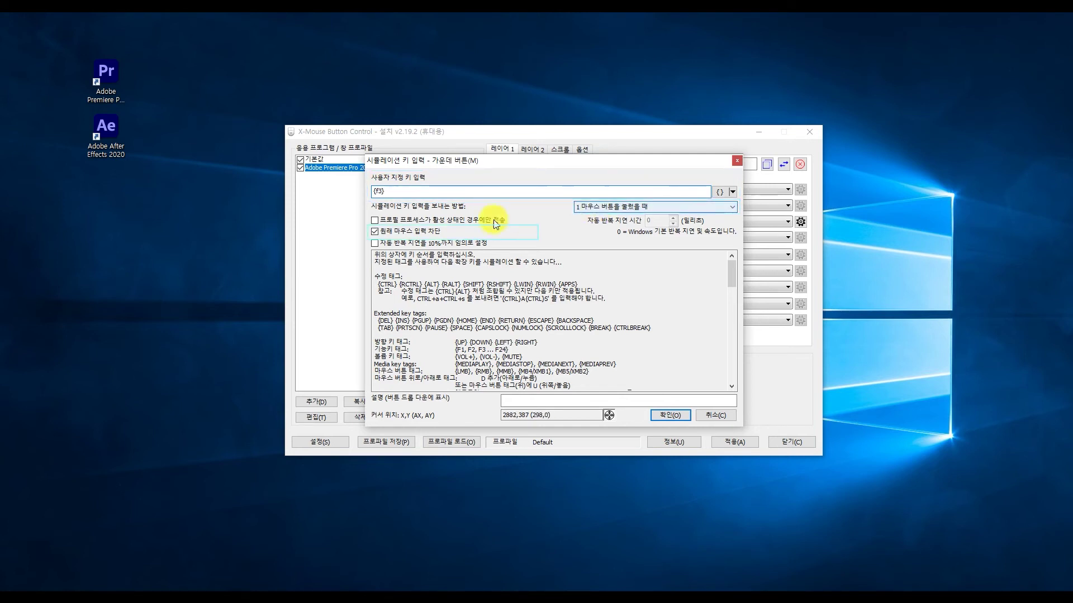
pyautogui.click(663, 415)
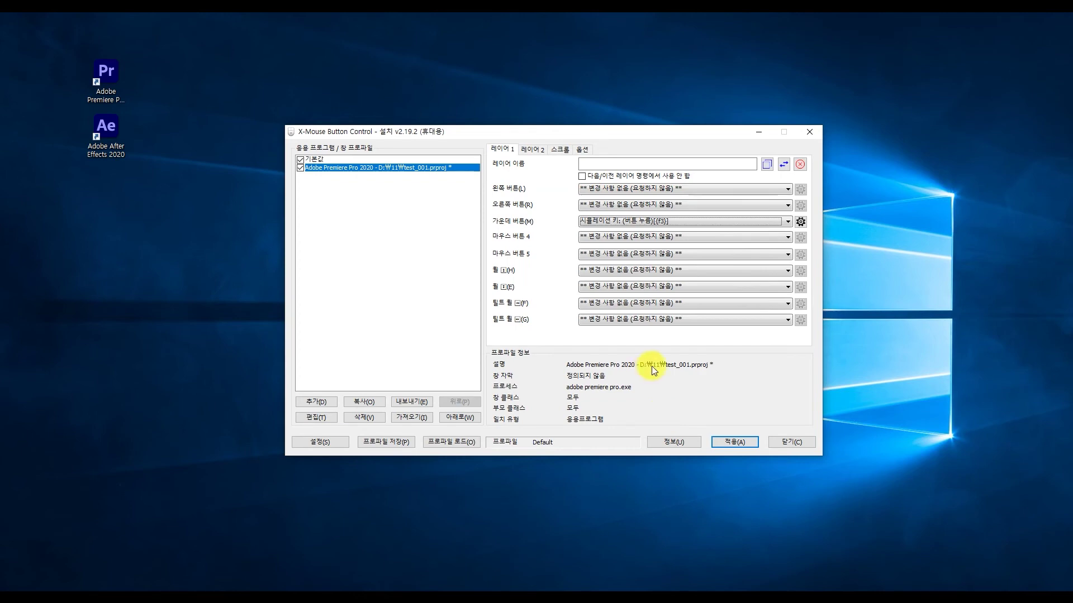
pyautogui.click(735, 442)
pyautogui.click(779, 442)
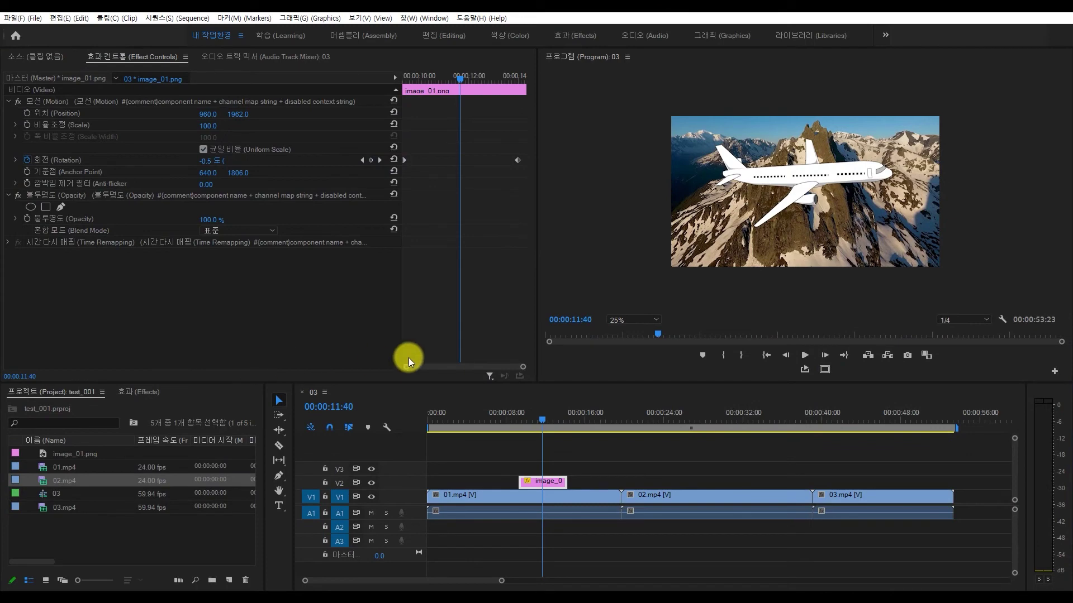
pyautogui.click(616, 219)
pyautogui.scroll(-1, 616, 219)
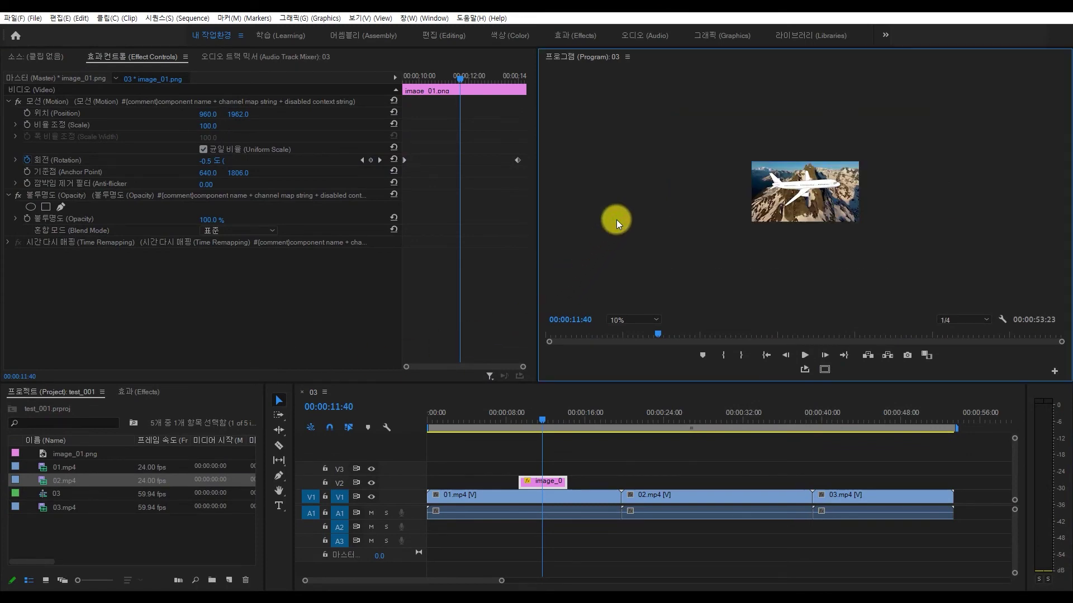
pyautogui.scroll(1, 616, 219)
pyautogui.scroll(1, 616, 219)
pyautogui.scroll(-1, 616, 219)
pyautogui.scroll(1, 615, 220)
pyautogui.scroll(1, 615, 220)
pyautogui.scroll(-1, 616, 219)
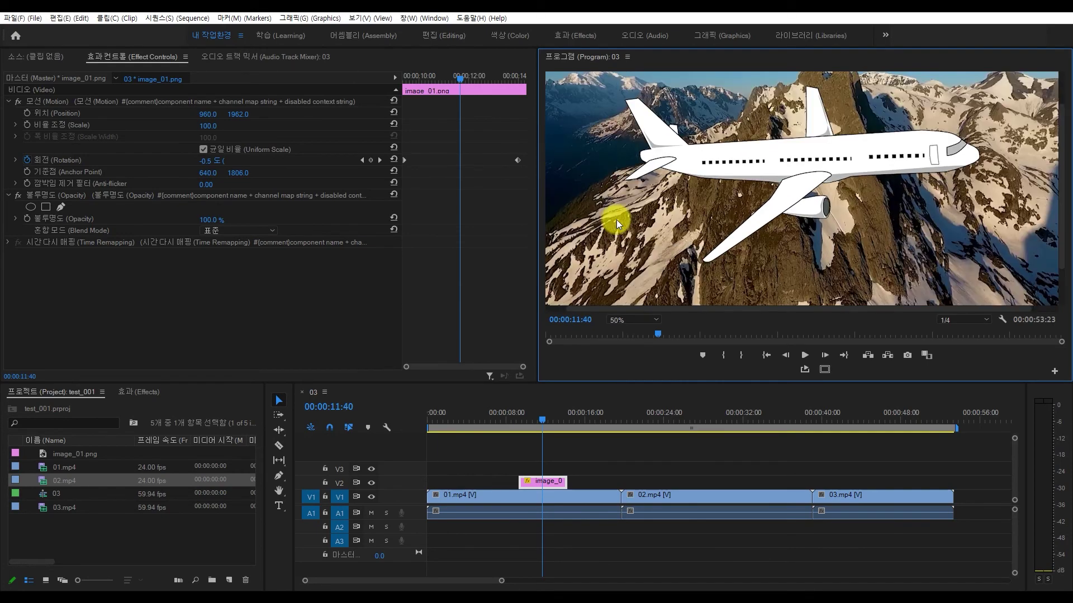
pyautogui.scroll(-1, 616, 220)
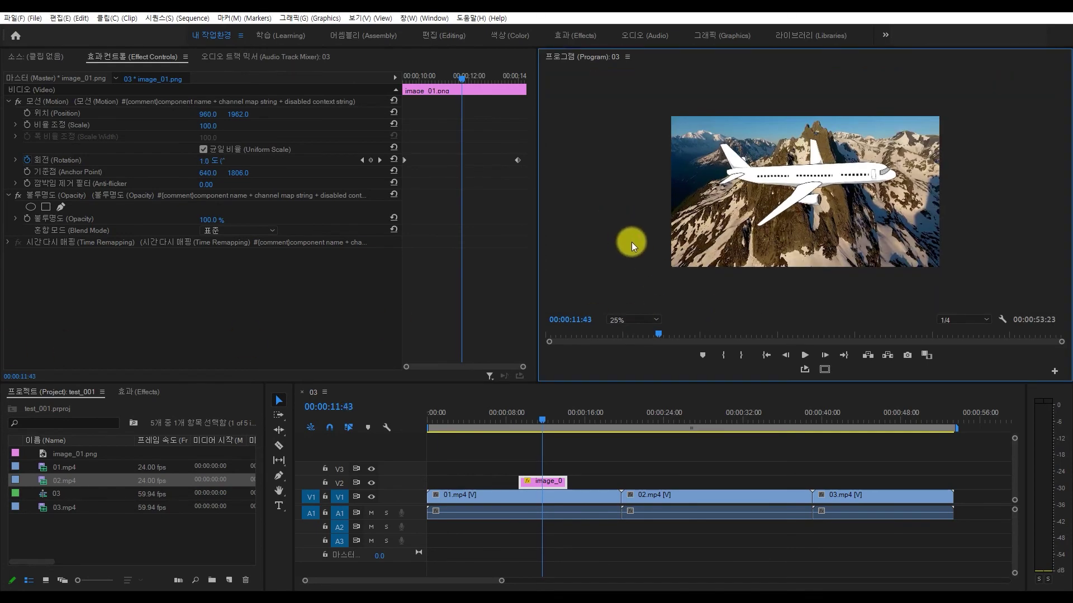
pyautogui.scroll(1, 638, 219)
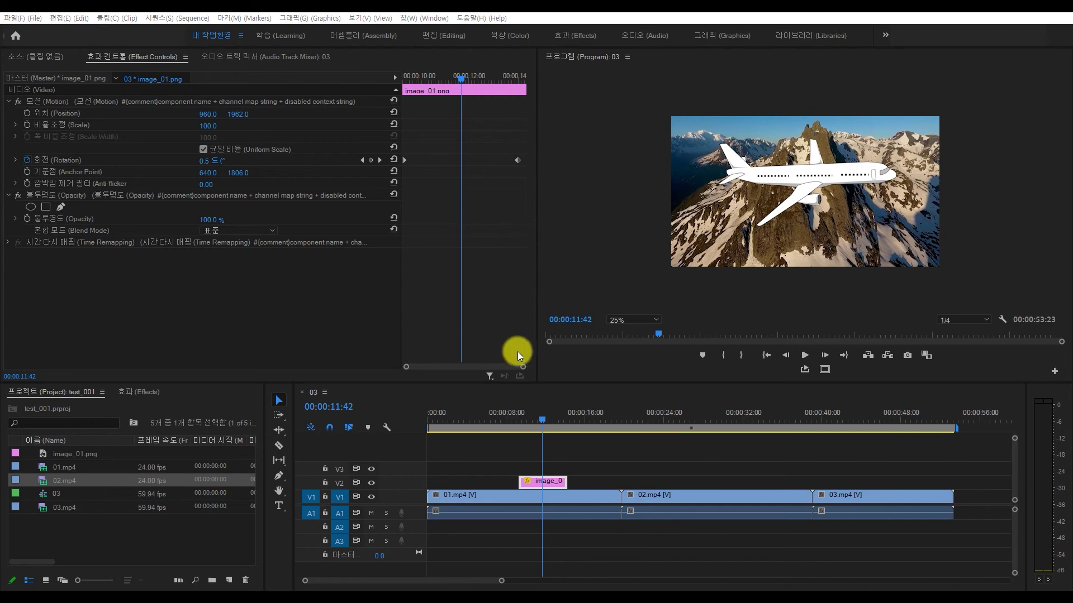
pyautogui.click(614, 276)
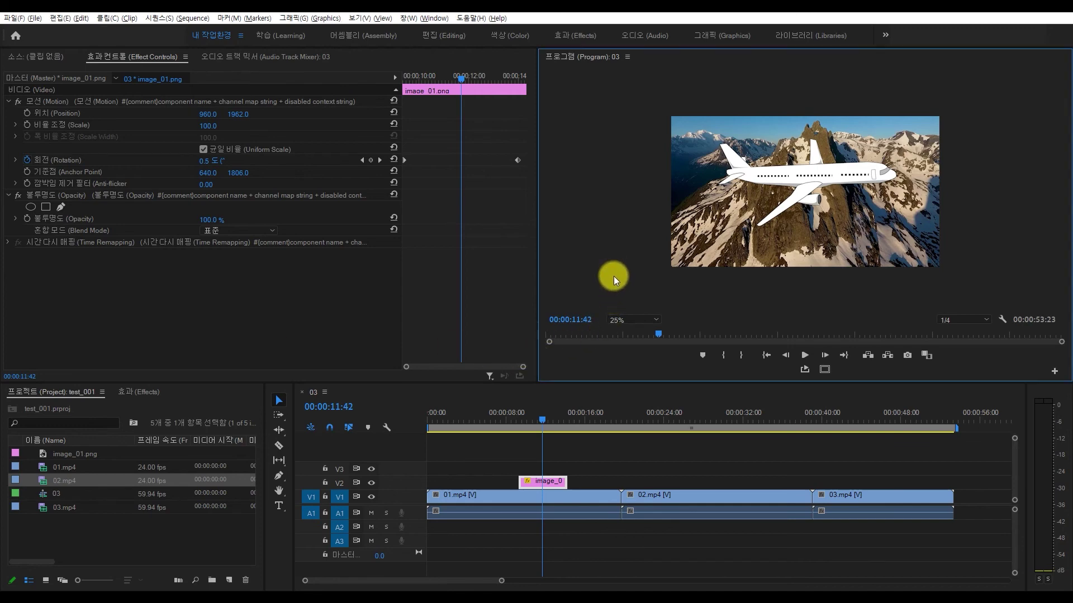
pyautogui.click(69, 18)
# Open the Keyboard Shortcuts editor showing the testshorcuts preset
pyautogui.click(131, 369)
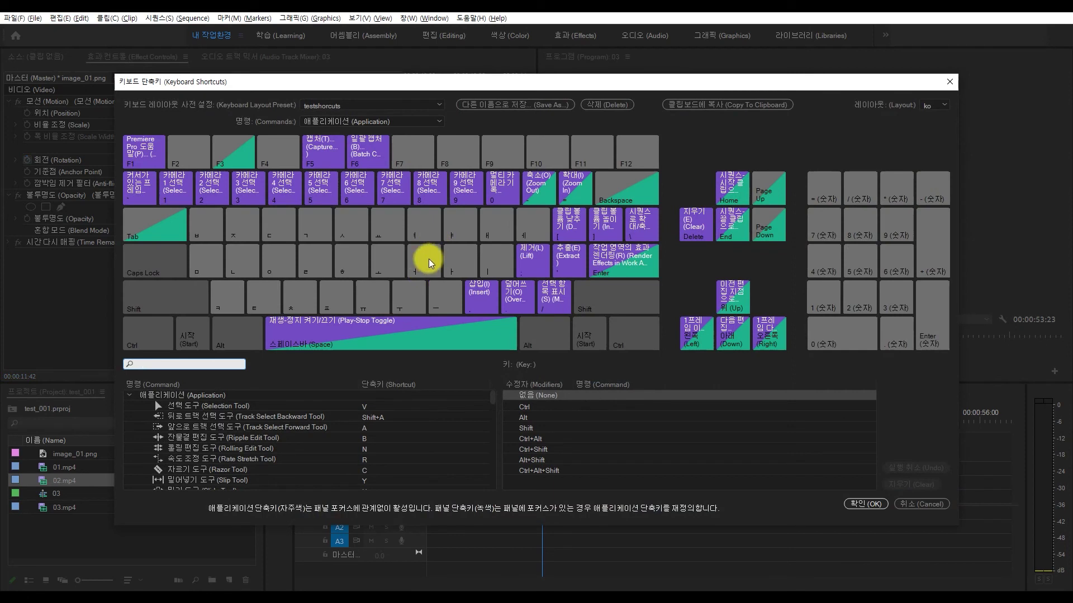